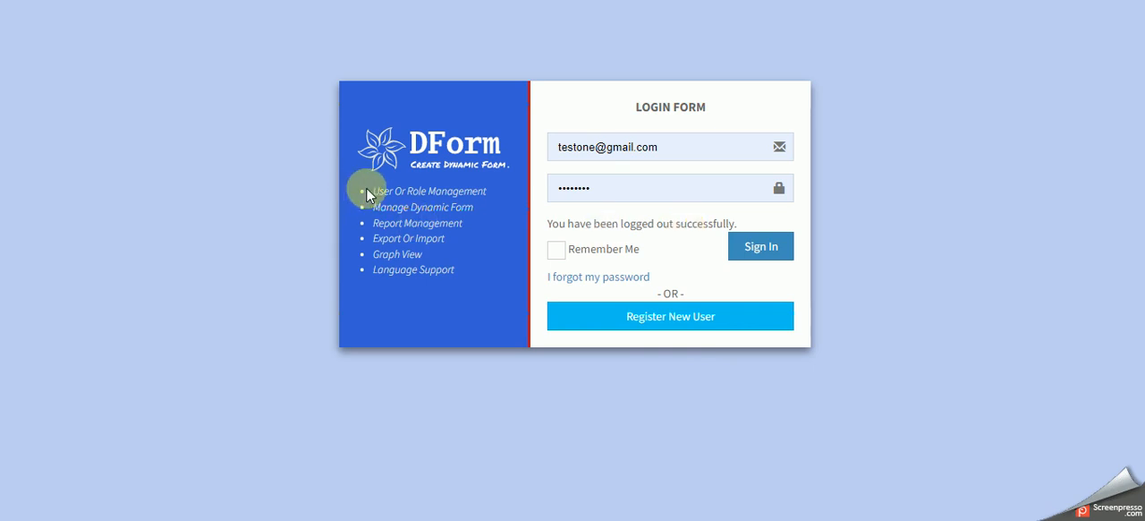
pyautogui.moveTo(366, 192); pyautogui.dragTo(496, 191)
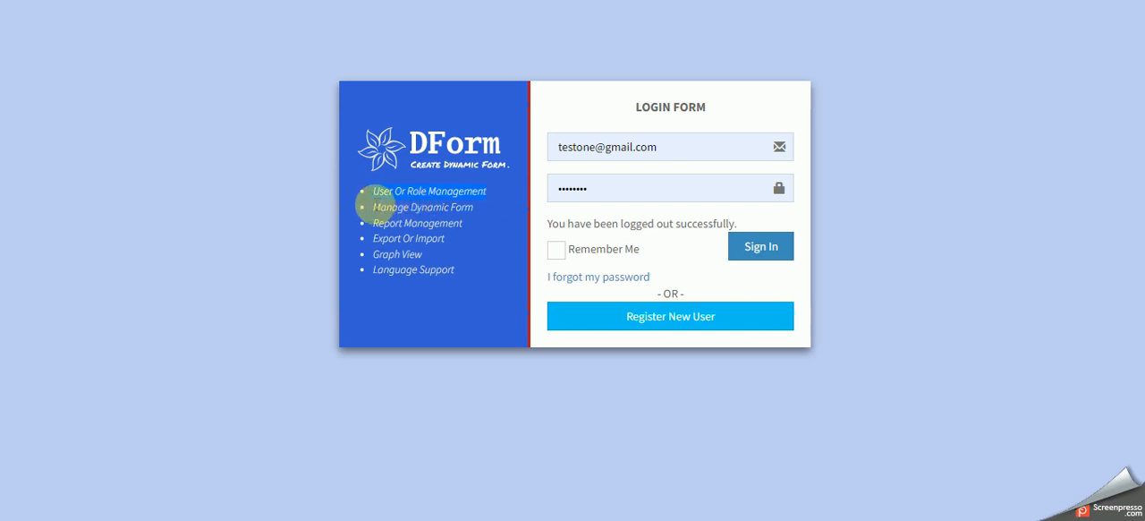
pyautogui.moveTo(380, 206); pyautogui.dragTo(445, 223)
pyautogui.moveTo(378, 238); pyautogui.dragTo(456, 239)
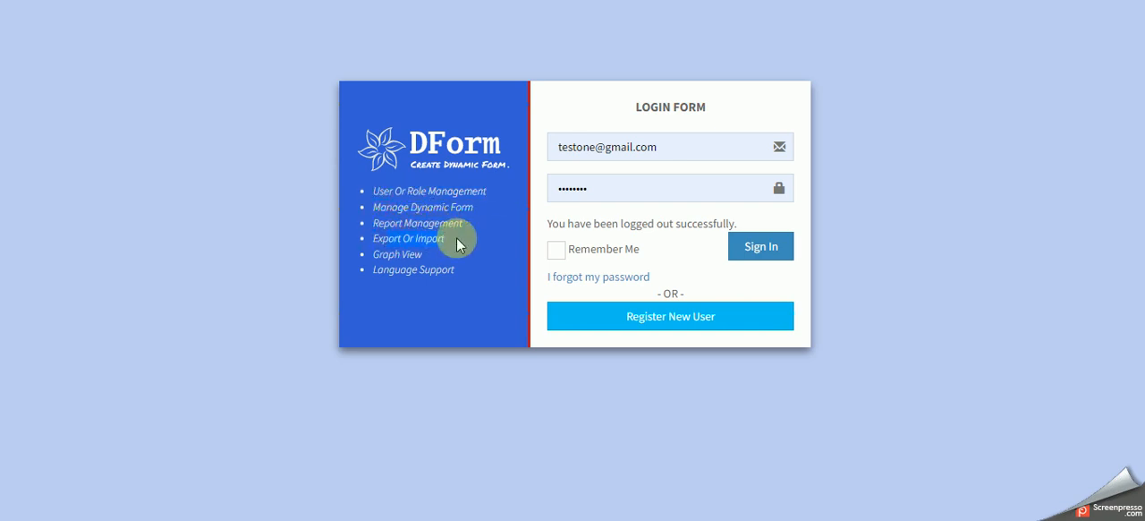
pyautogui.click(396, 256)
pyautogui.click(401, 266)
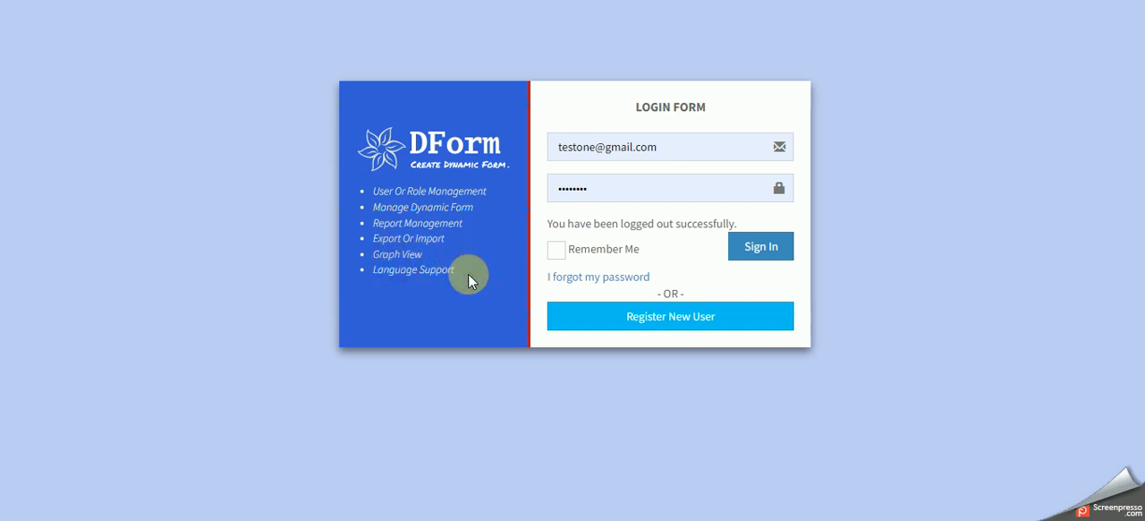
# - Sign in with the account credentials already filled in on the login form
pyautogui.click(758, 254)
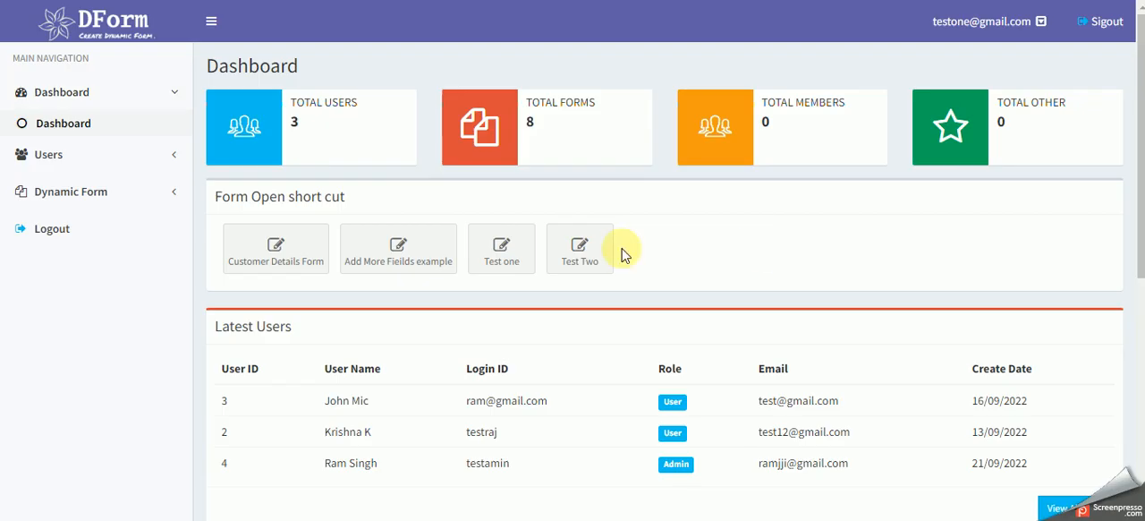
pyautogui.click(726, 183)
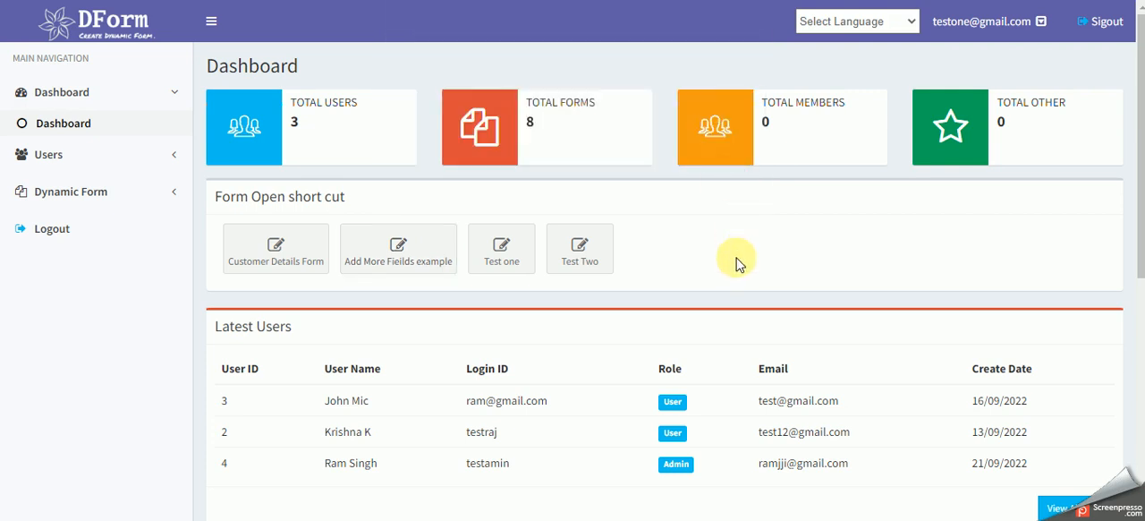
# - Examine the dashboard's total counters, form shortcuts, latest users table and latest forms table
pyautogui.scroll(-3, 737, 269)
pyautogui.scroll(2, 737, 281)
pyautogui.scroll(1, 739, 283)
pyautogui.scroll(-5, 739, 282)
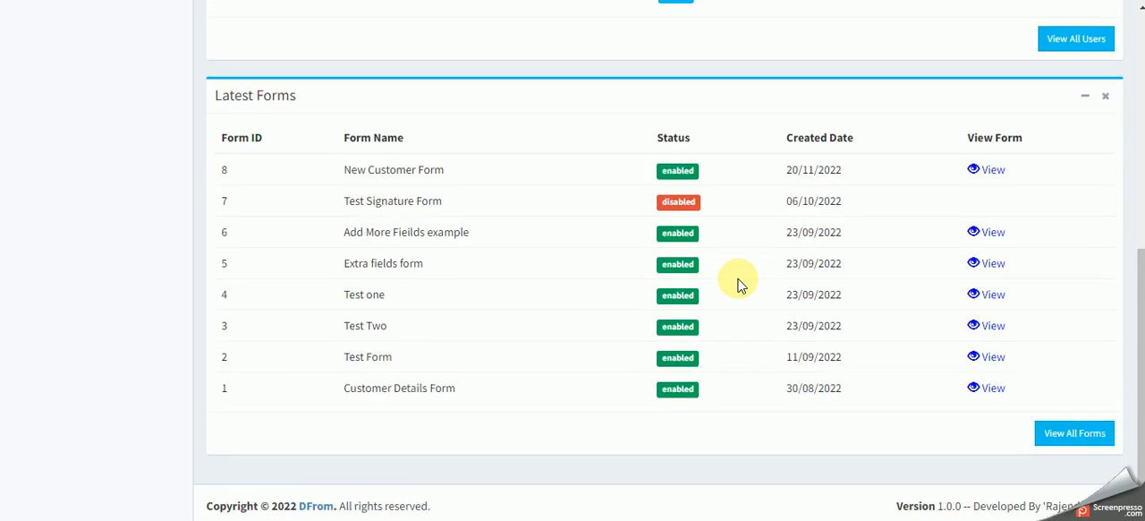
pyautogui.scroll(5, 740, 282)
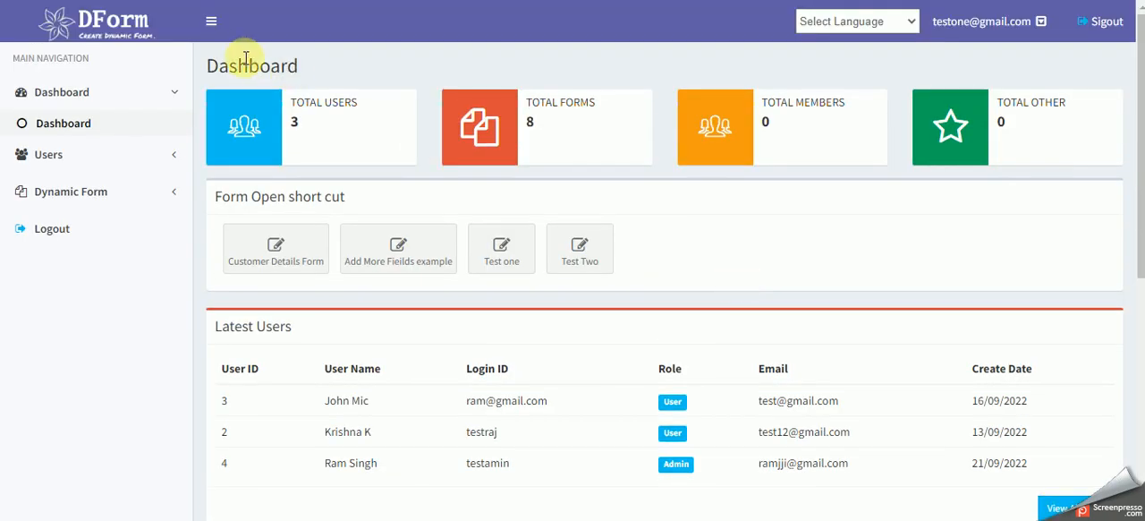
pyautogui.moveTo(297, 102); pyautogui.dragTo(362, 103)
pyautogui.moveTo(528, 103); pyautogui.dragTo(613, 104)
pyautogui.moveTo(783, 105); pyautogui.dragTo(848, 106)
pyautogui.scroll(-1, 848, 163)
pyautogui.moveTo(219, 111); pyautogui.dragTo(394, 121)
pyautogui.moveTo(231, 245); pyautogui.dragTo(346, 247)
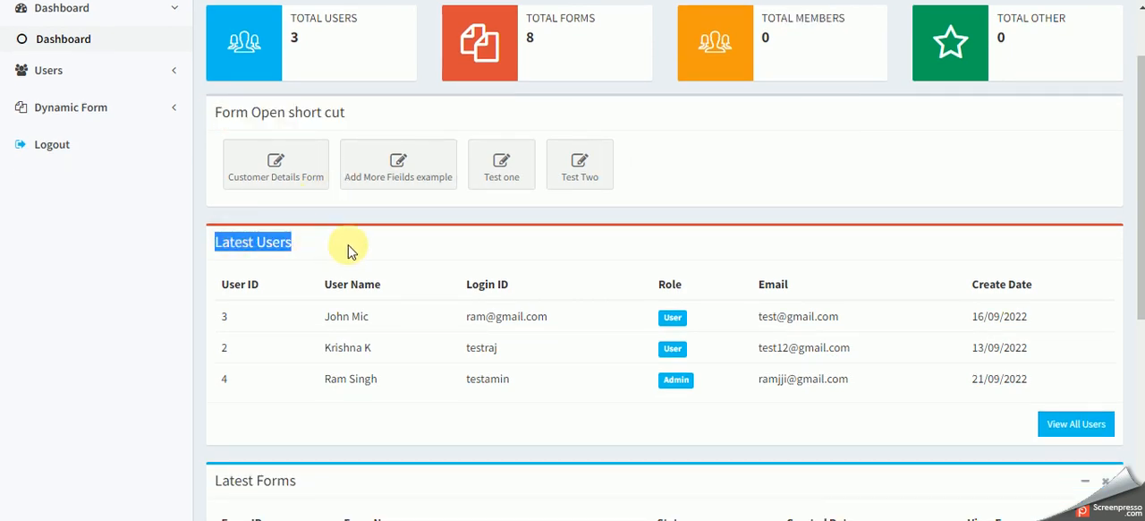
pyautogui.scroll(-2, 345, 247)
pyautogui.moveTo(207, 312); pyautogui.dragTo(379, 312)
pyautogui.scroll(-3, 400, 307)
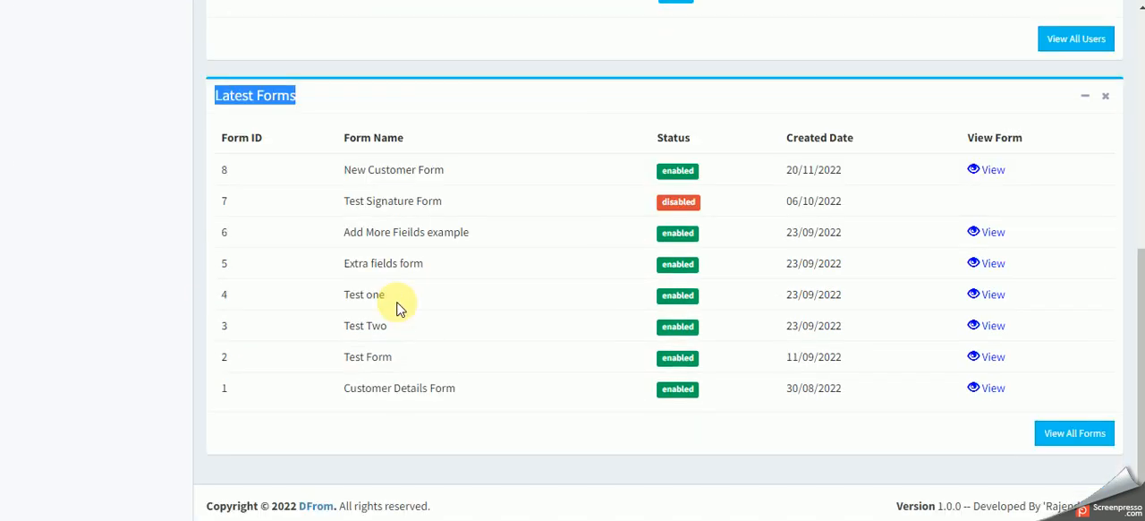
pyautogui.scroll(5, 400, 307)
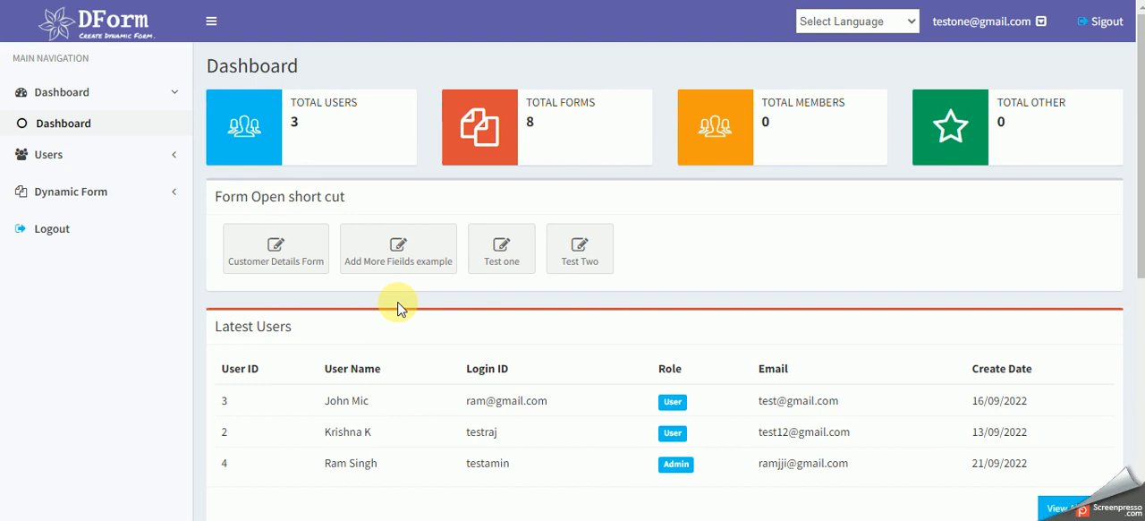
# - Open the list of dynamic forms and examine its columns and the extra actions offered for New Customer Form
pyautogui.click(94, 196)
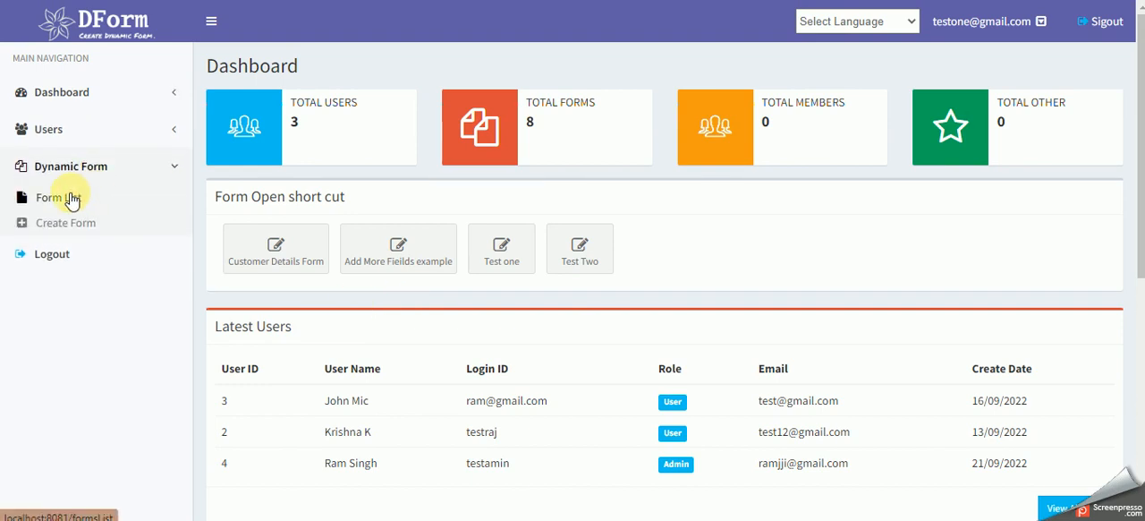
pyautogui.click(71, 197)
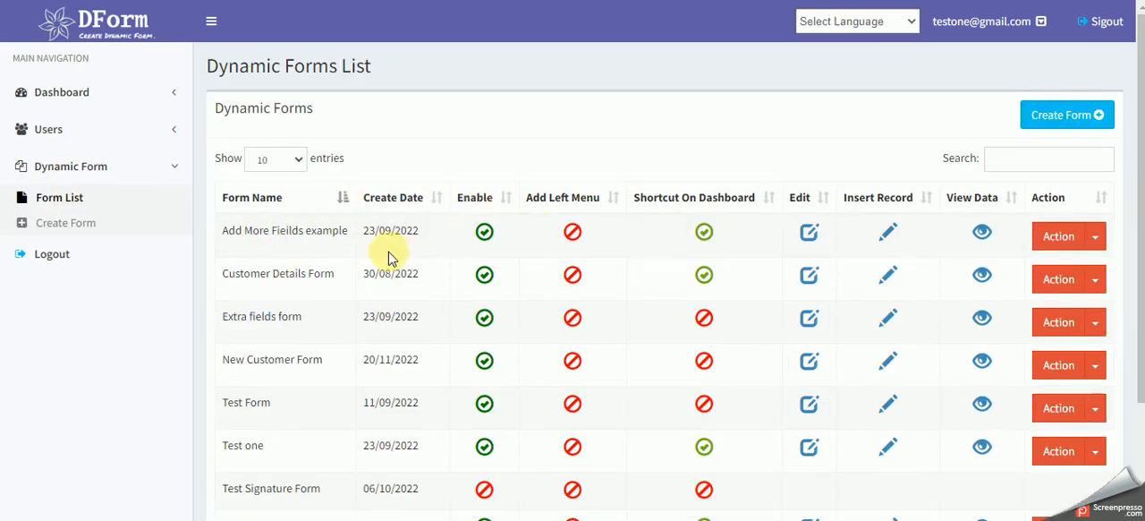
pyautogui.scroll(-3, 388, 256)
pyautogui.scroll(3, 388, 255)
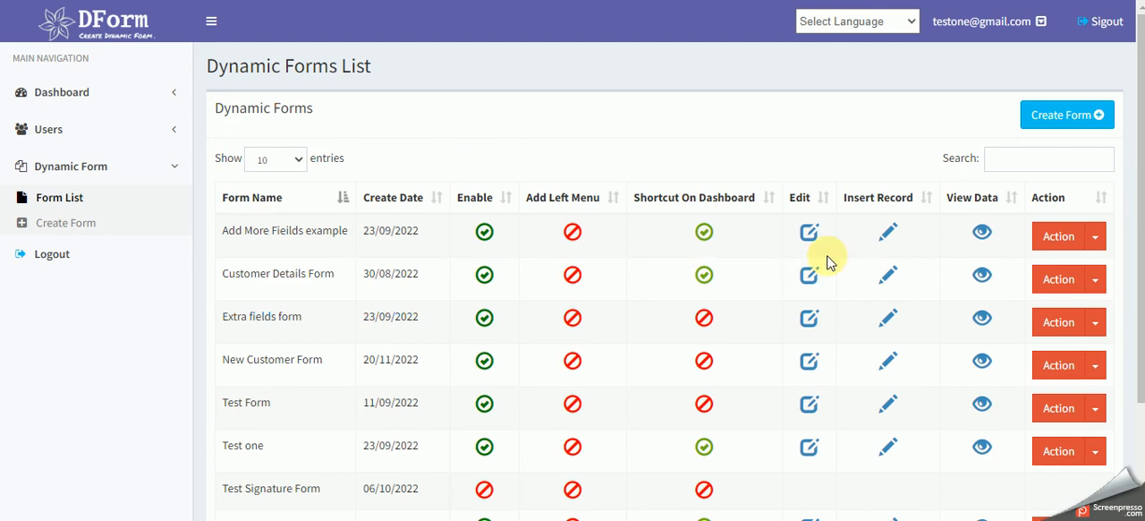
pyautogui.scroll(-2, 984, 356)
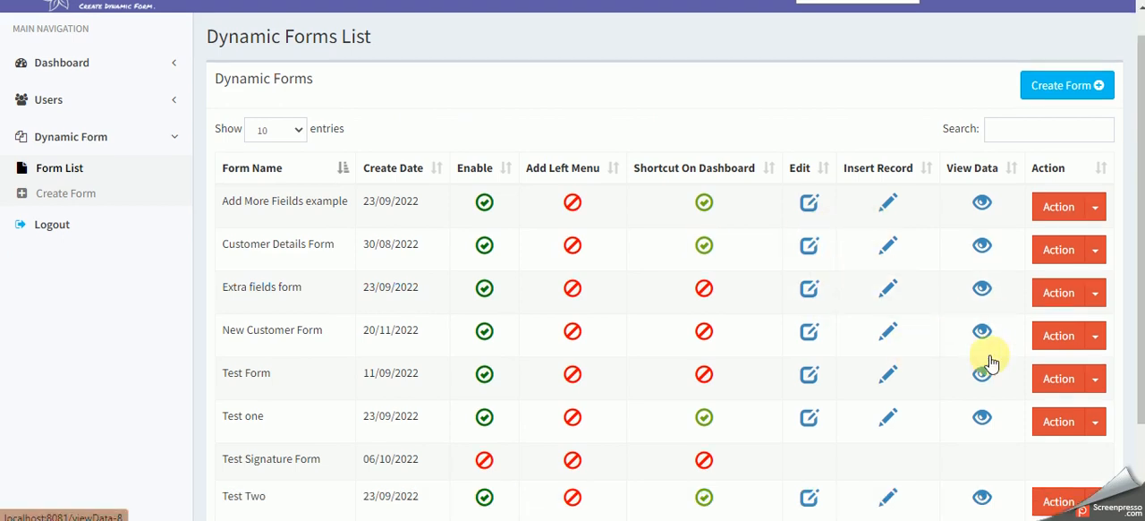
pyautogui.click(1095, 283)
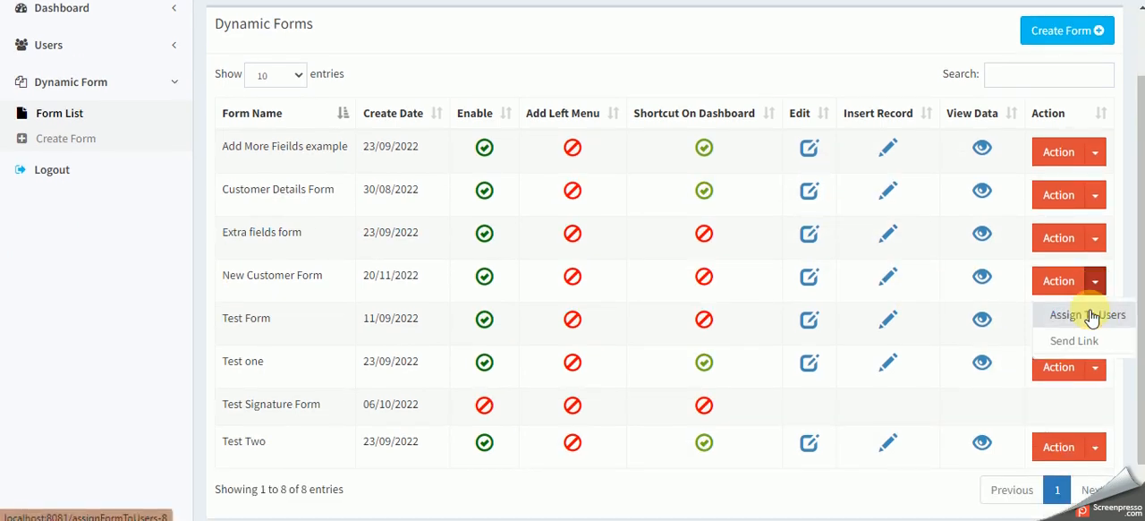
pyautogui.click(832, 84)
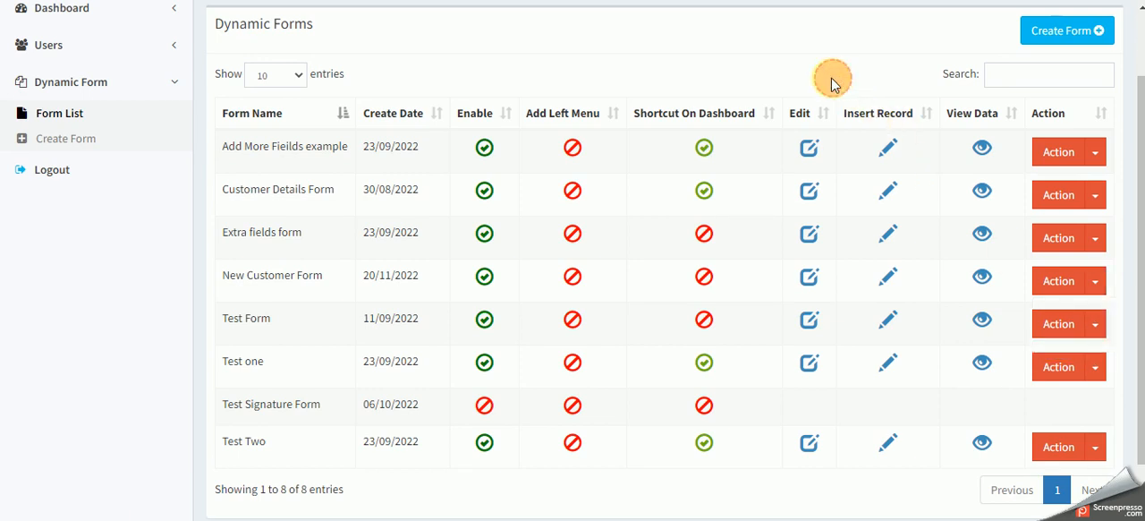
pyautogui.scroll(2, 654, 274)
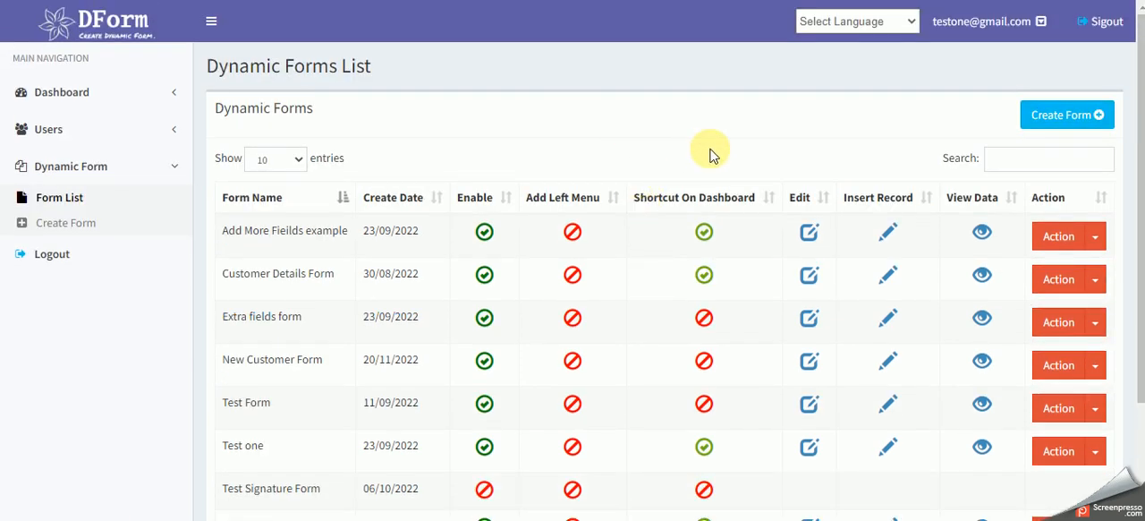
# - Start creating a new dynamic form and look over the available field types and the form builder page
pyautogui.click(1061, 122)
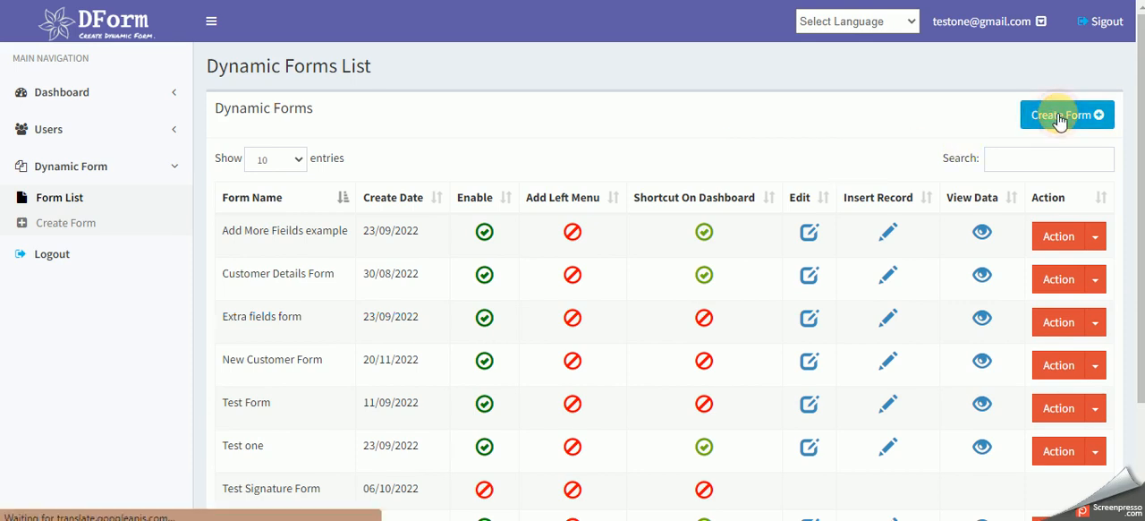
pyautogui.scroll(-1, 491, 221)
pyautogui.scroll(1, 491, 221)
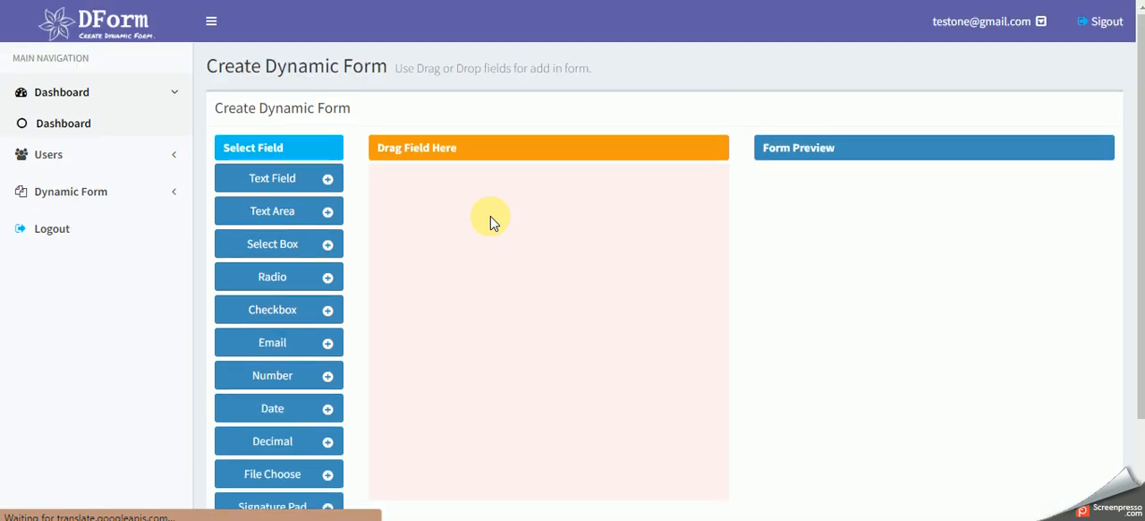
pyautogui.scroll(-1, 490, 217)
pyautogui.scroll(1, 557, 231)
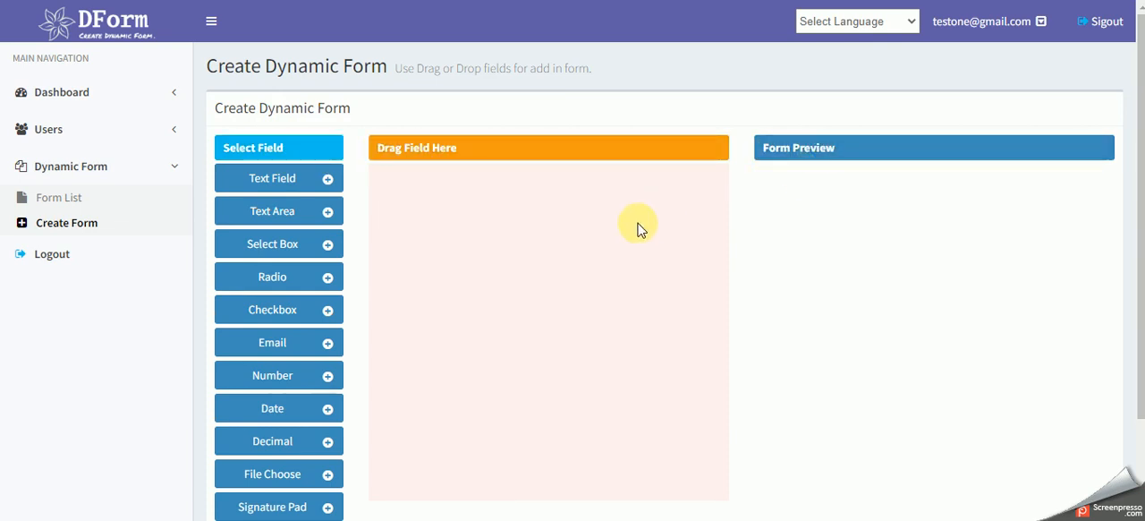
pyautogui.scroll(-1, 636, 224)
pyautogui.scroll(1, 637, 225)
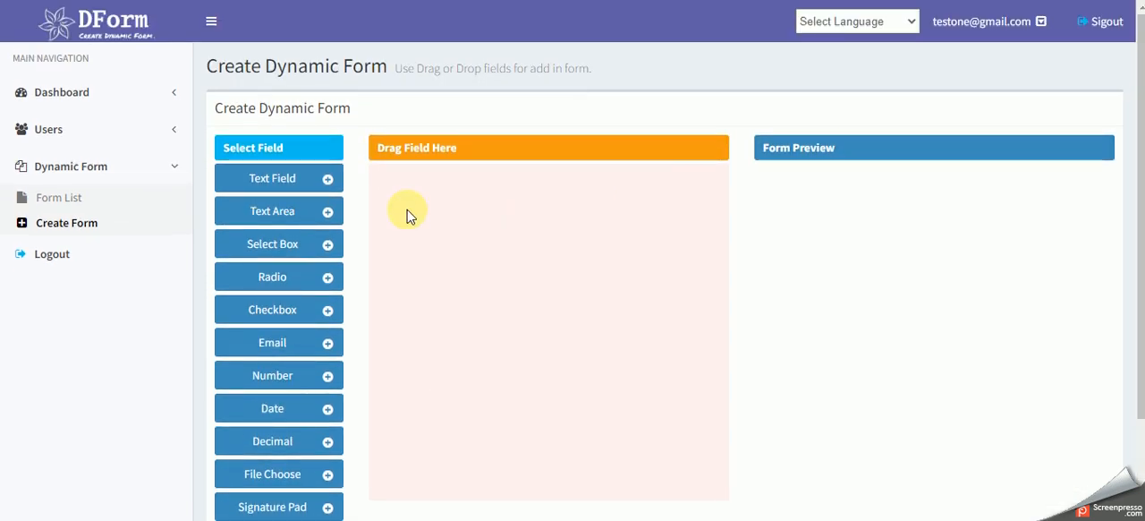
# - Add a text field to the form with the label "First Name" and the placeholder "First Name"
pyautogui.moveTo(274, 181); pyautogui.dragTo(426, 208)
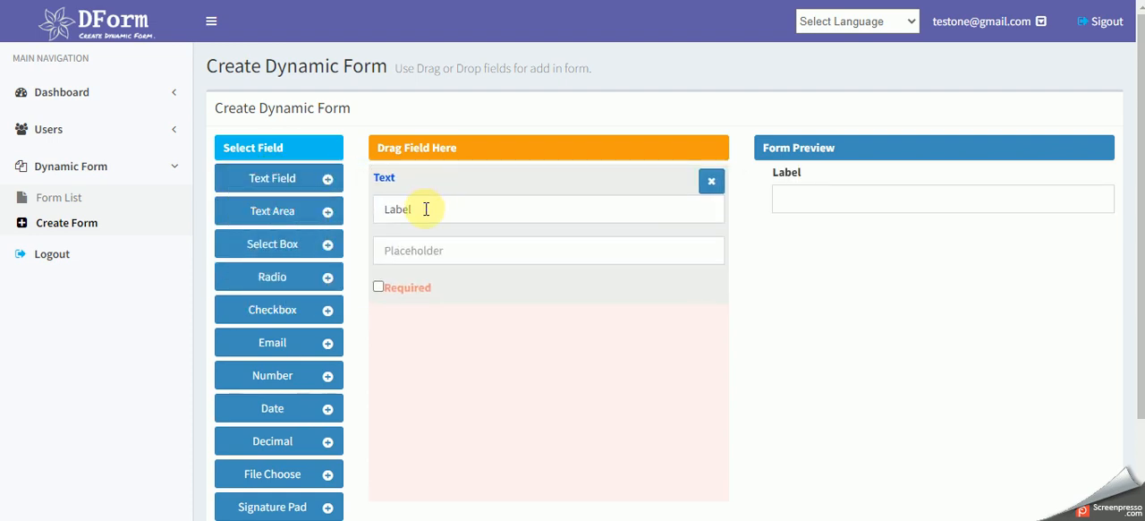
pyautogui.doubleClick(402, 210)
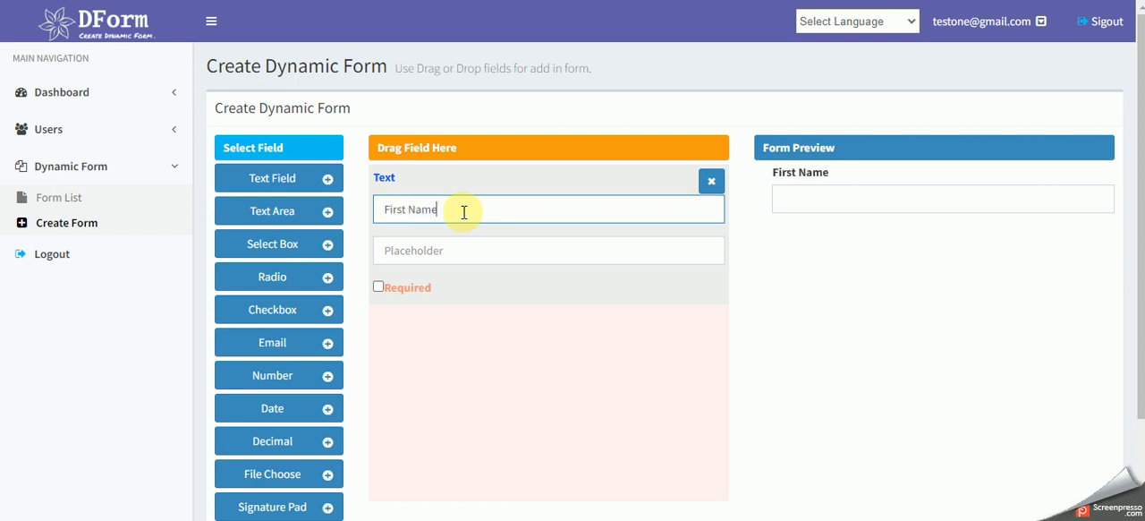
pyautogui.click(455, 252)
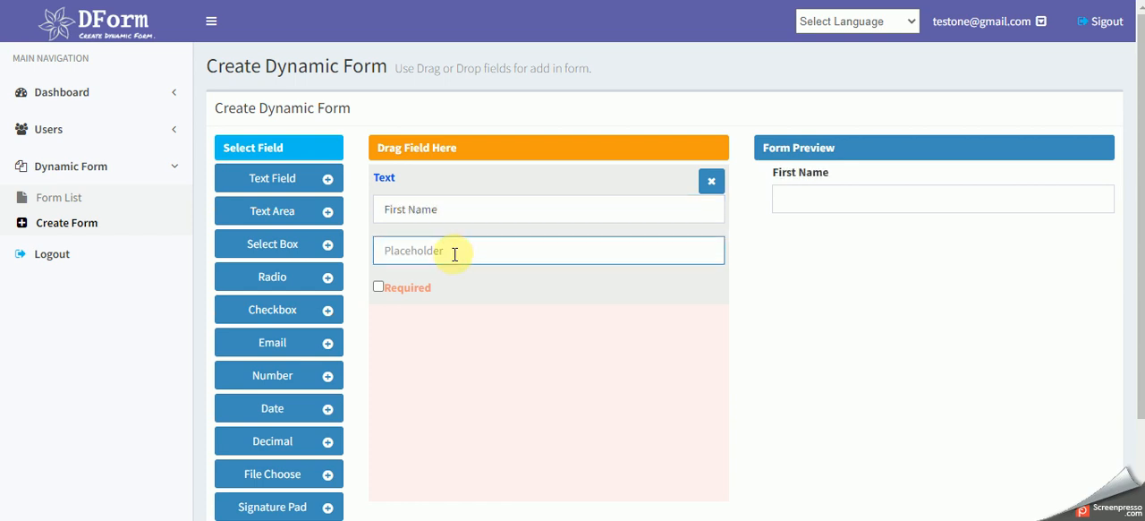
pyautogui.write('First Name')
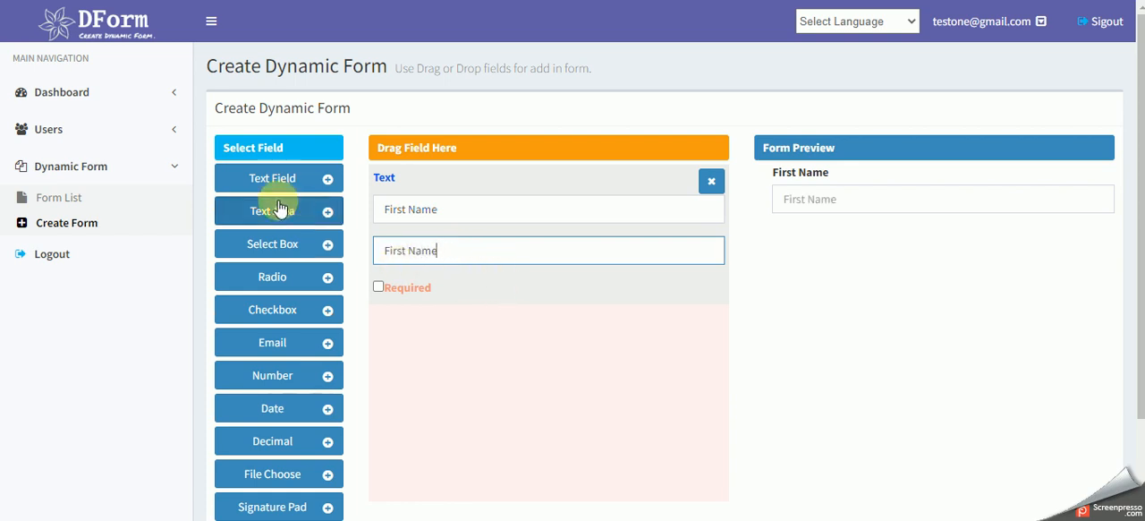
# - Add a second text field below the first, with the label "Last Name" and the placeholder "Last Name"
pyautogui.moveTo(264, 183); pyautogui.dragTo(525, 322)
pyautogui.scroll(-2, 524, 322)
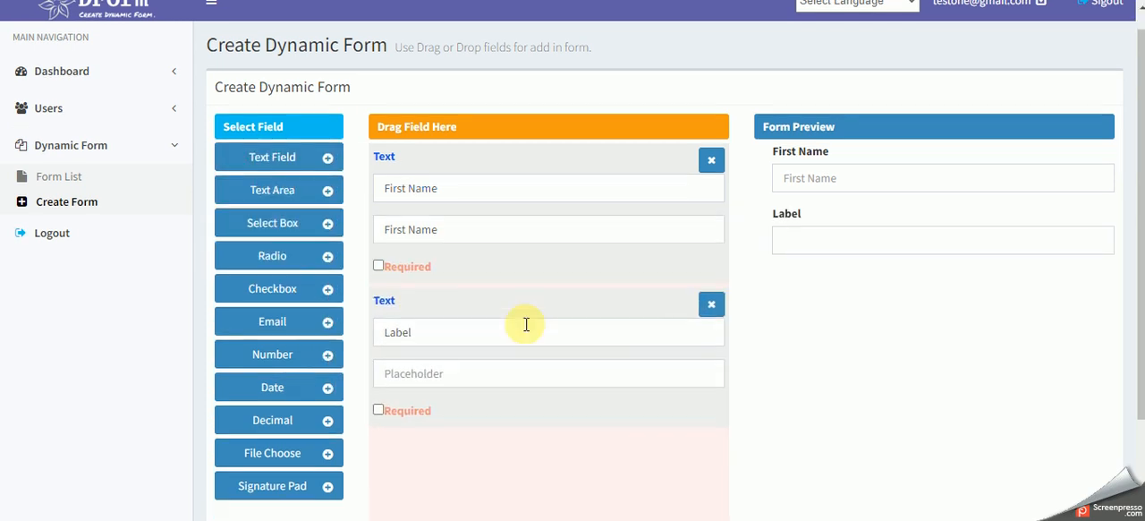
pyautogui.doubleClick(402, 207)
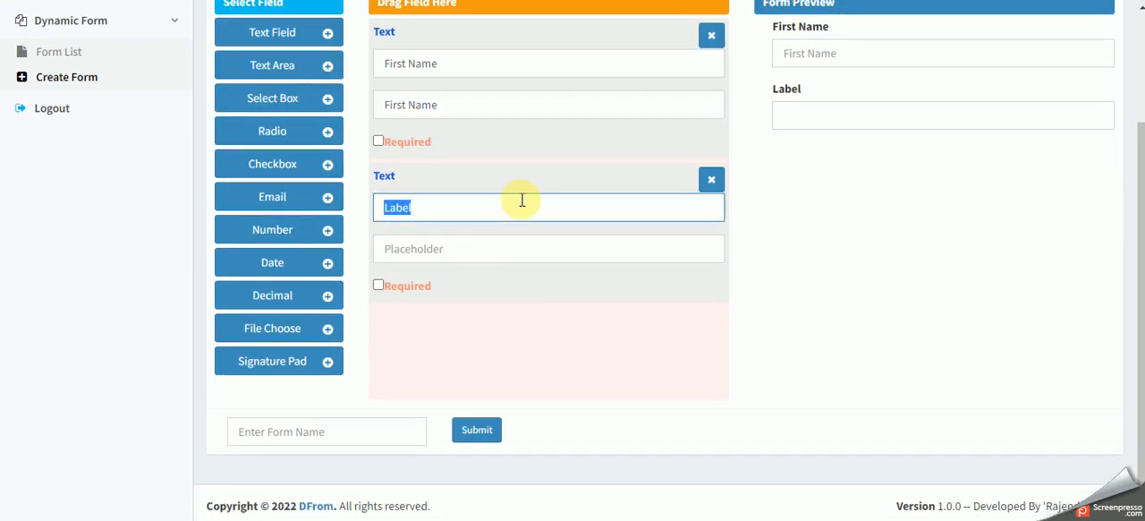
pyautogui.write('La')
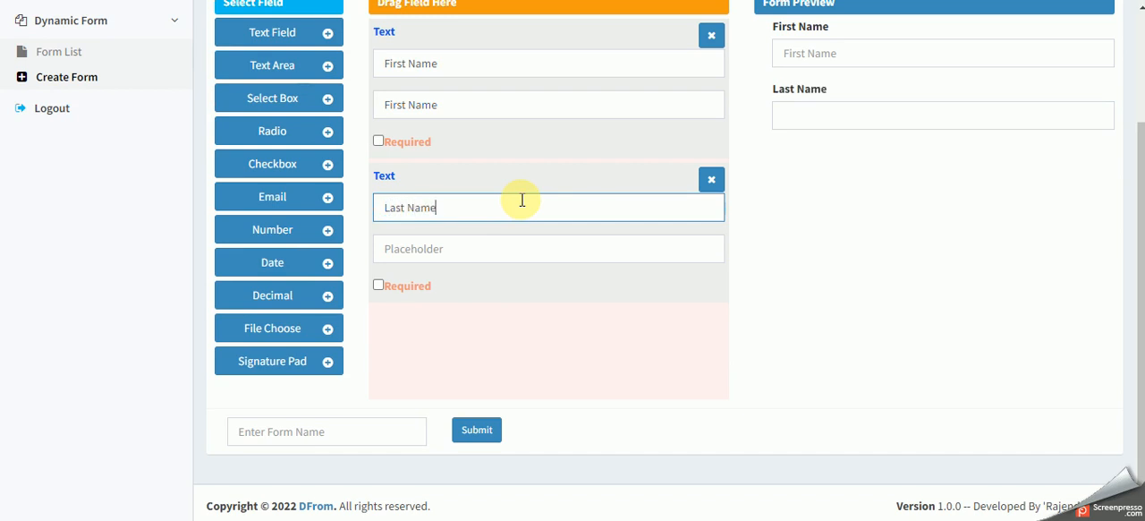
pyautogui.press('Tab')
pyautogui.write('L')
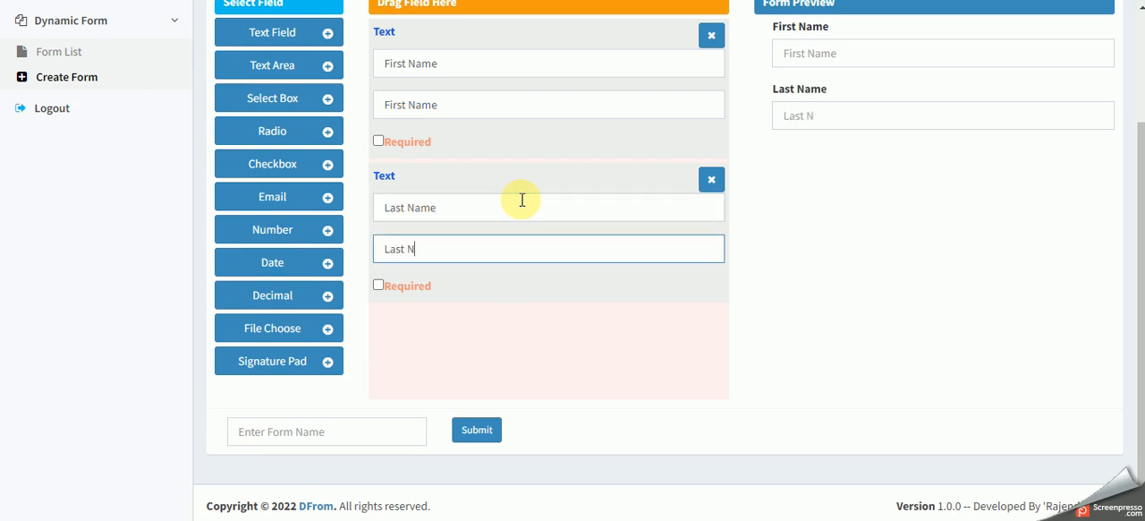
# - Add an email field below the Last Name field, with the label "Email" and the placeholder "Email"
pyautogui.scroll(1, 621, 311)
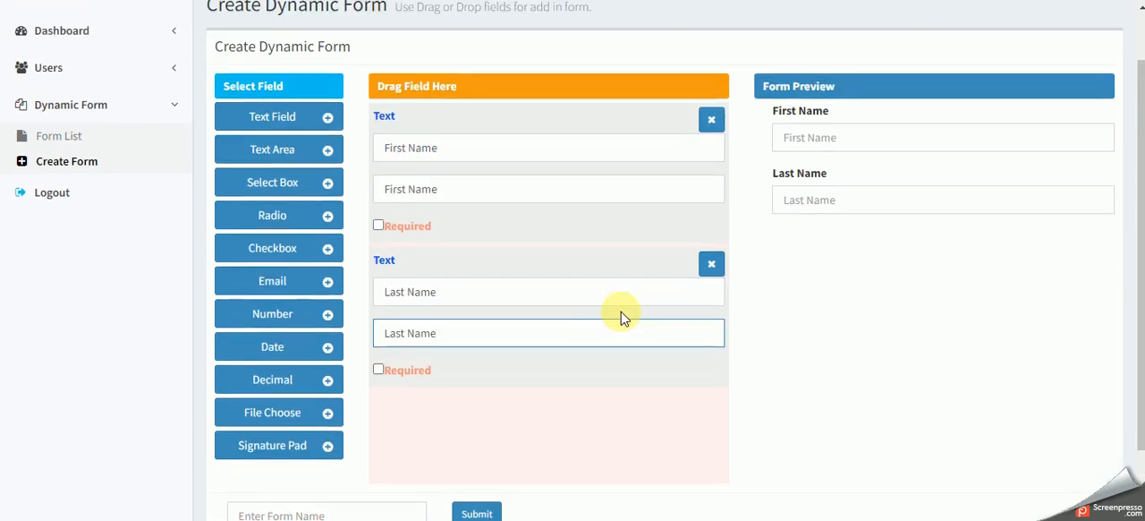
pyautogui.click(270, 289)
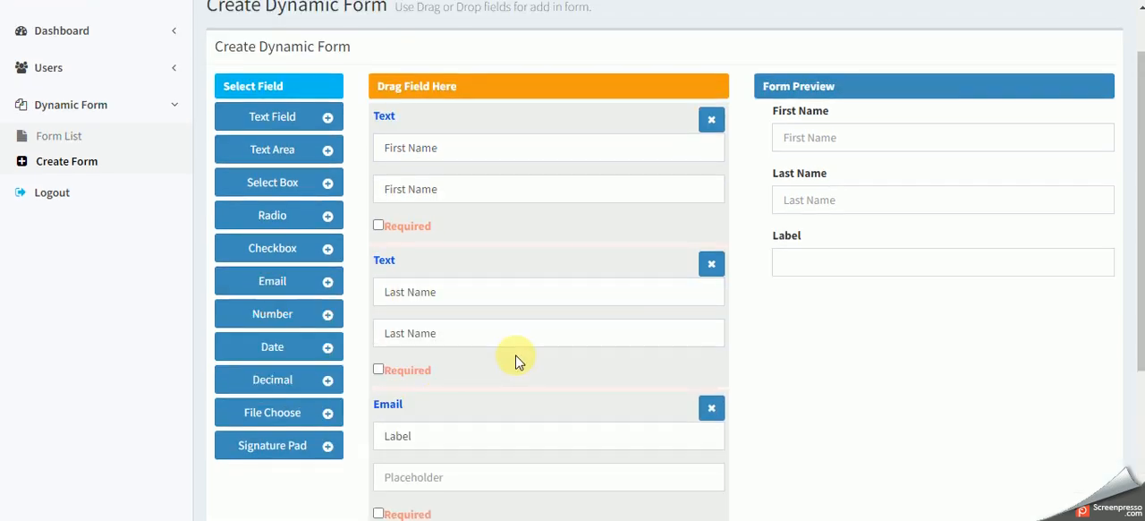
pyautogui.scroll(-2, 519, 358)
pyautogui.click(396, 269)
pyautogui.doubleClick(397, 268)
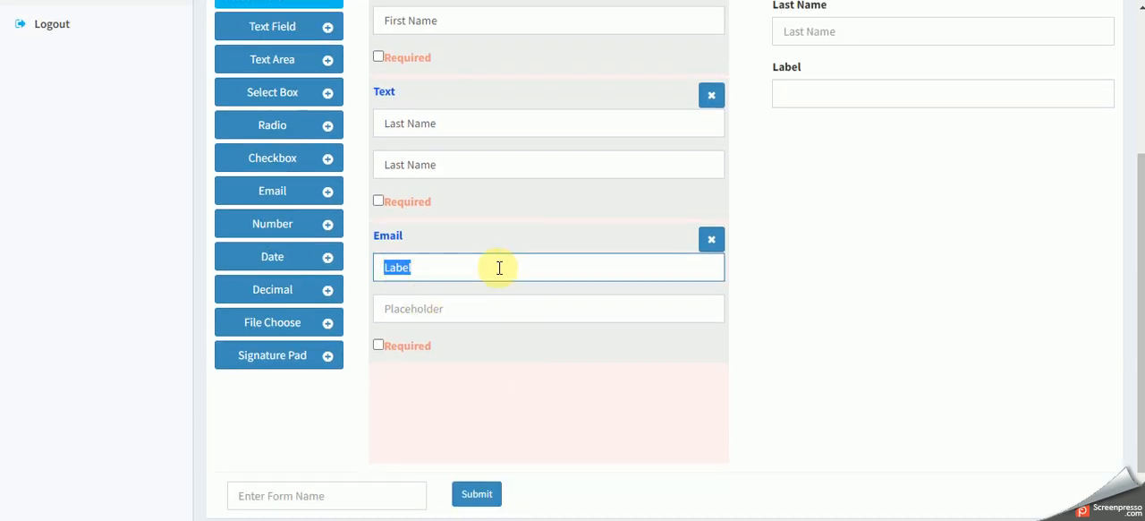
pyautogui.write('Ea')
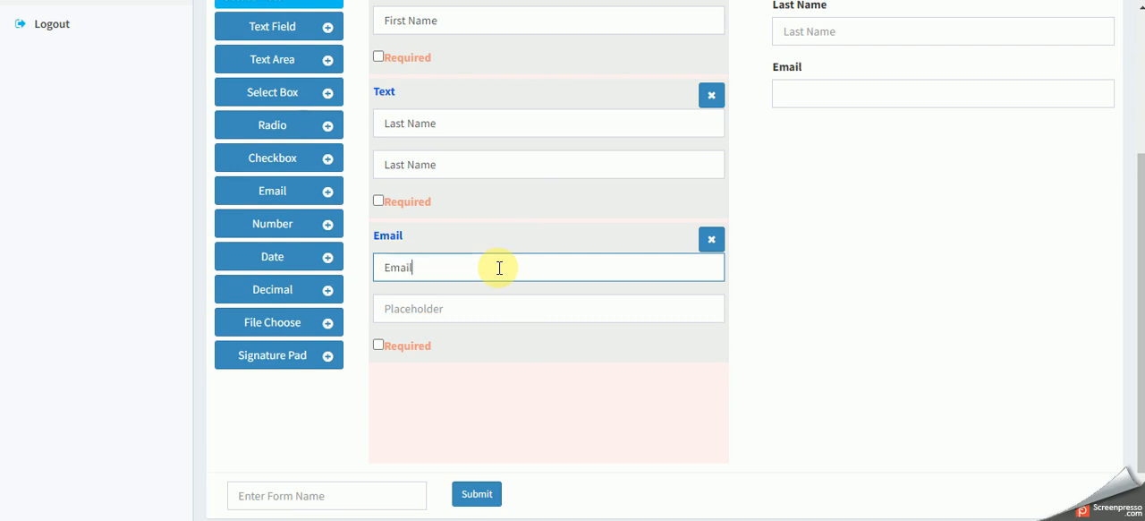
pyautogui.press('Tab')
pyautogui.write('Ema')
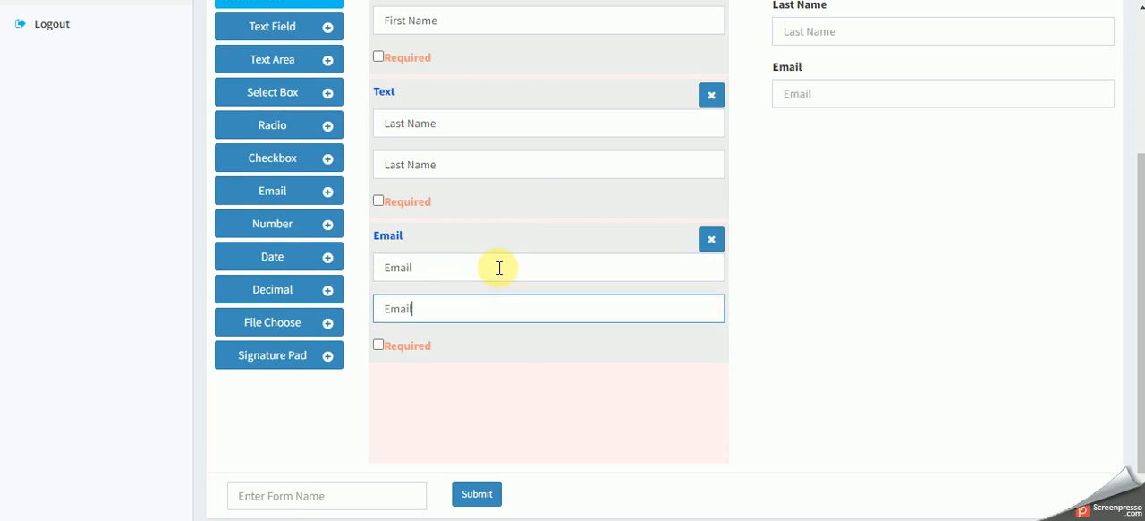
pyautogui.write('il')
# - Mark the First Name and Email fields as required
pyautogui.click(378, 56)
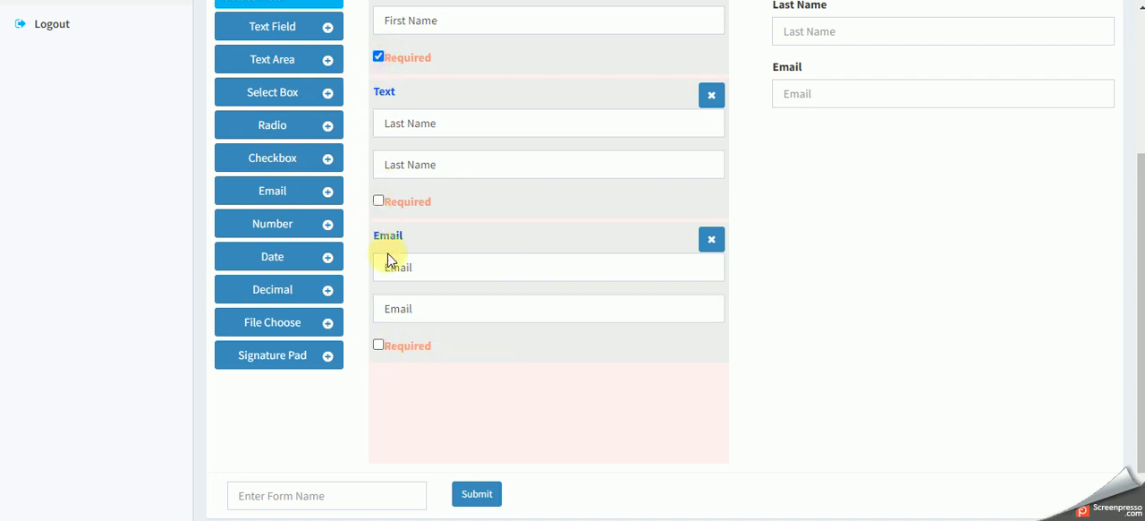
pyautogui.click(378, 346)
pyautogui.scroll(2, 504, 362)
pyautogui.scroll(-1, 504, 362)
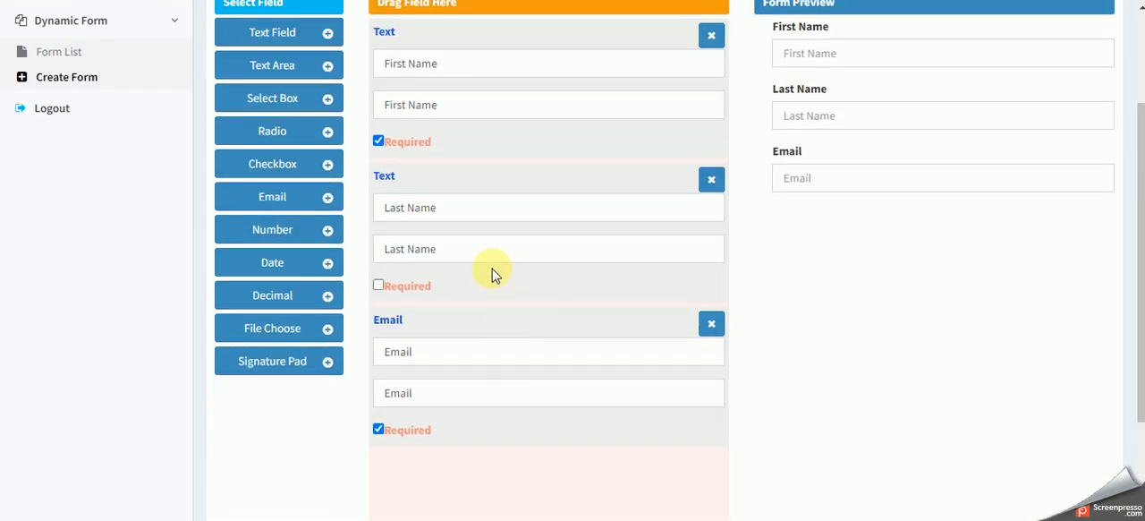
# - Add a date field below the Email field with the label "DOB" and check the labels in the form preview
pyautogui.scroll(-1, 567, 255)
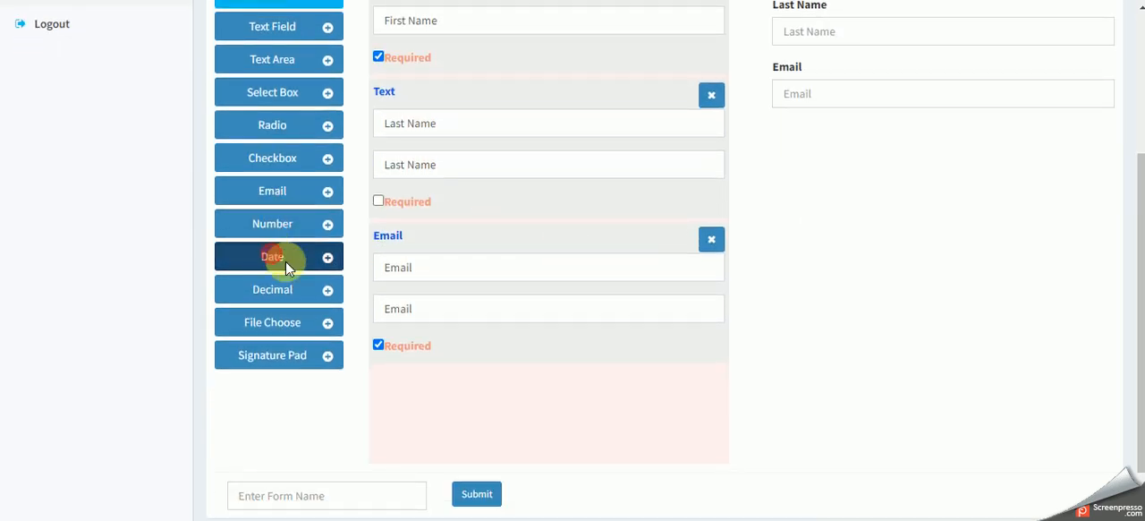
pyautogui.click(286, 261)
pyautogui.scroll(-2, 557, 332)
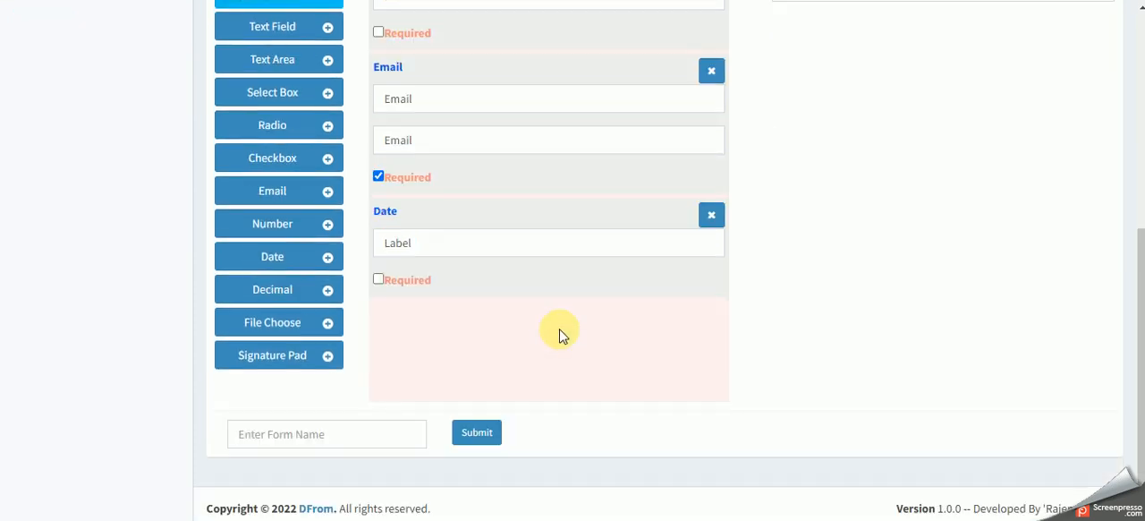
pyautogui.doubleClick(403, 240)
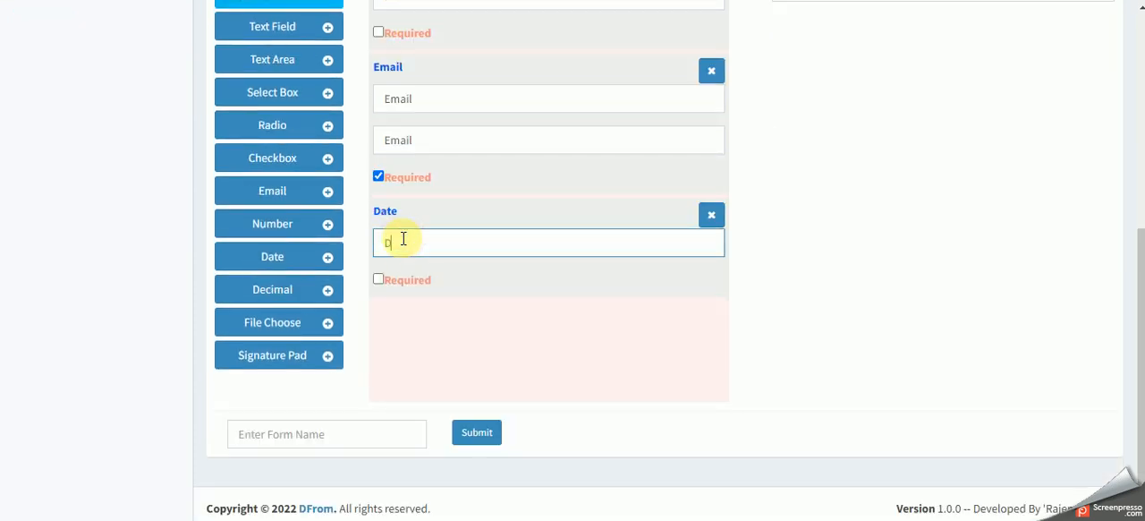
pyautogui.click(488, 289)
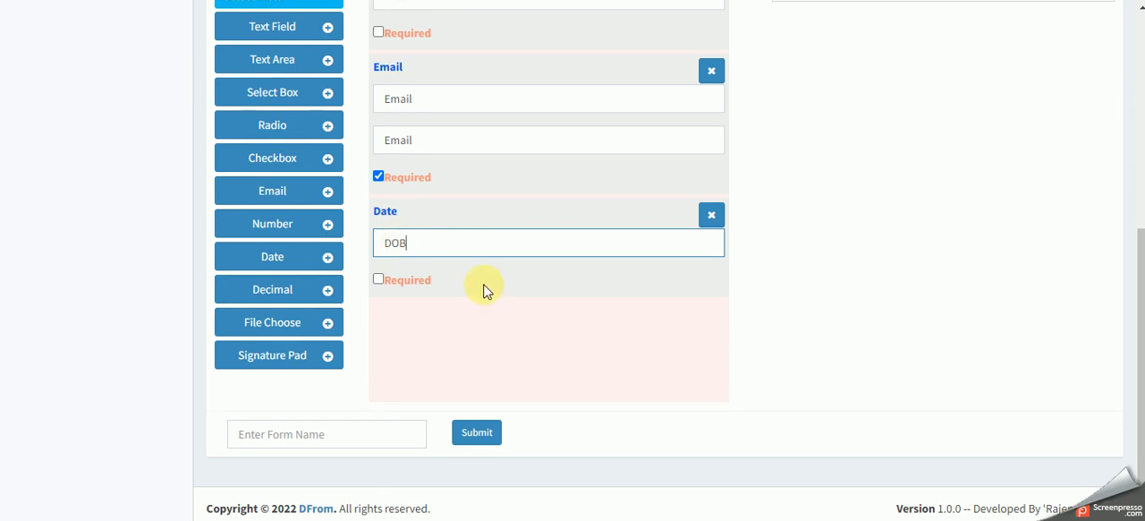
pyautogui.scroll(3, 570, 304)
pyautogui.scroll(-1, 570, 309)
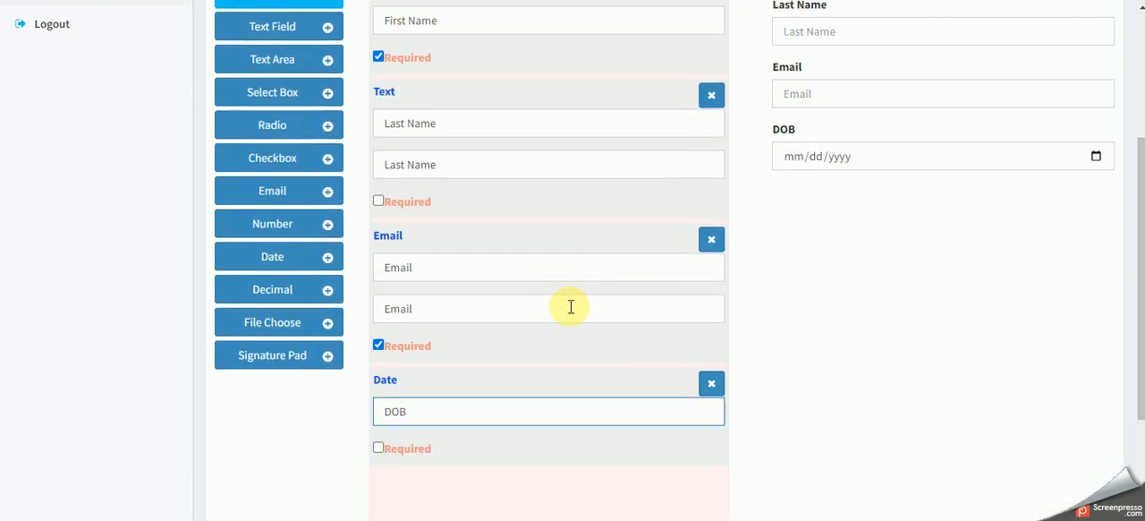
pyautogui.scroll(2, 591, 310)
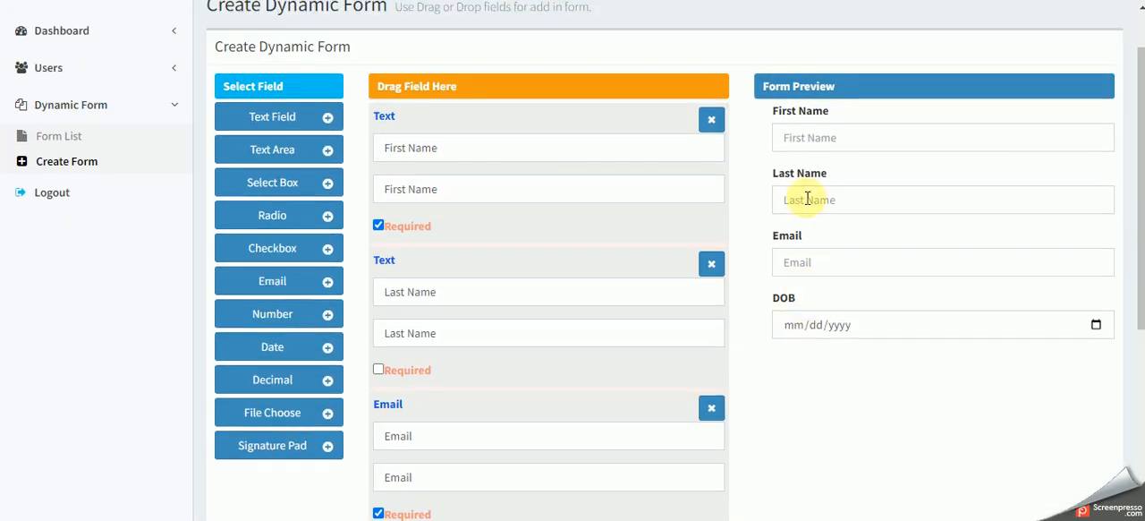
pyautogui.moveTo(774, 111); pyautogui.dragTo(828, 307)
pyautogui.click(826, 306)
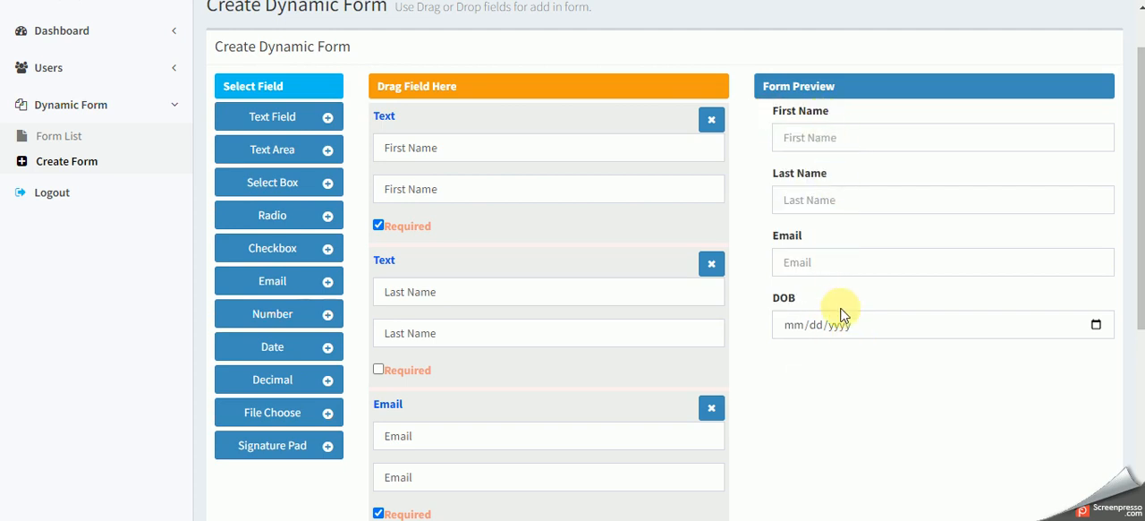
# - Add a signature pad field below the date field, with the label "Member Sign"
pyautogui.scroll(-1, 843, 308)
pyautogui.scroll(-3, 841, 313)
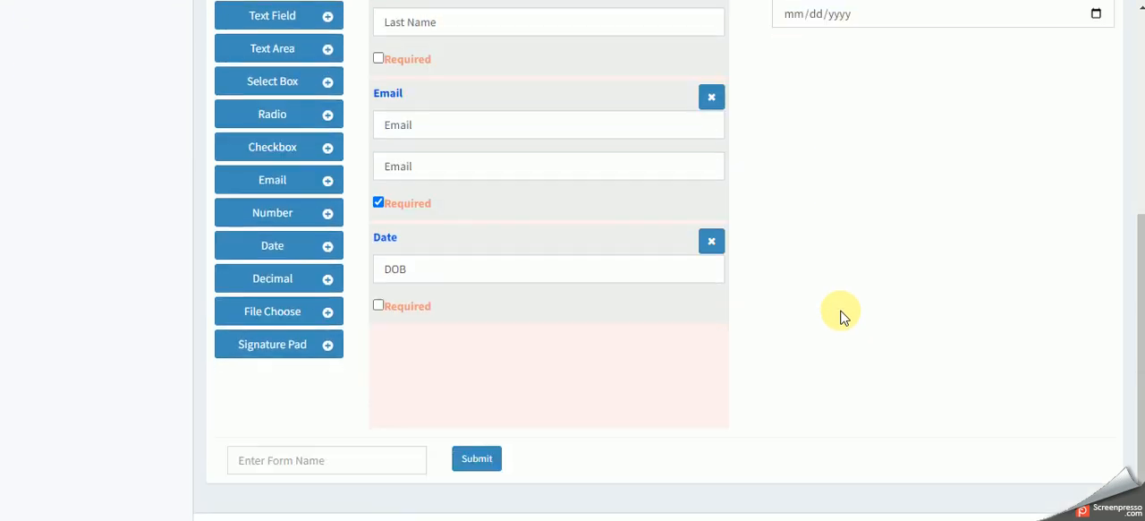
pyautogui.click(277, 358)
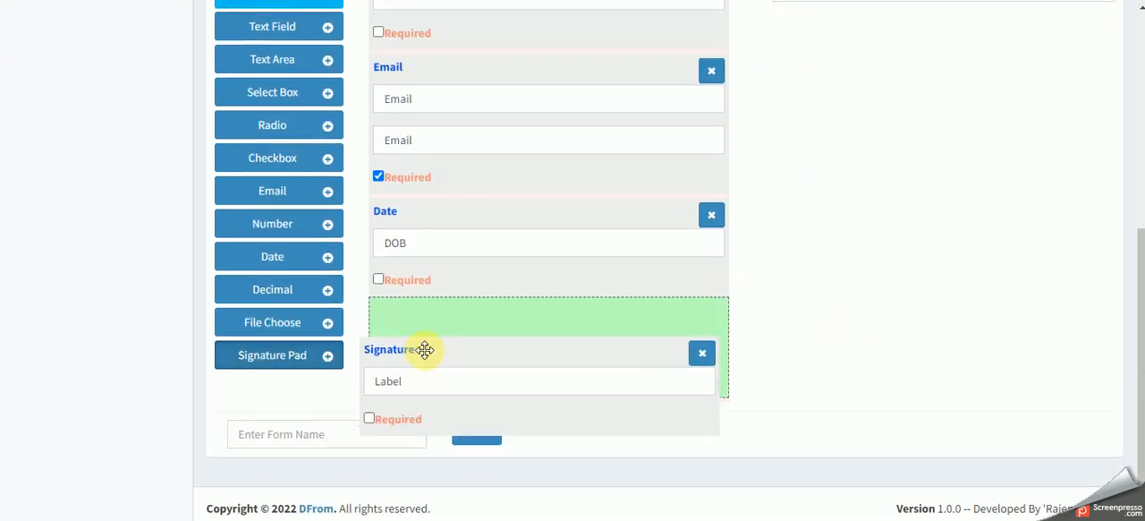
pyautogui.doubleClick(402, 346)
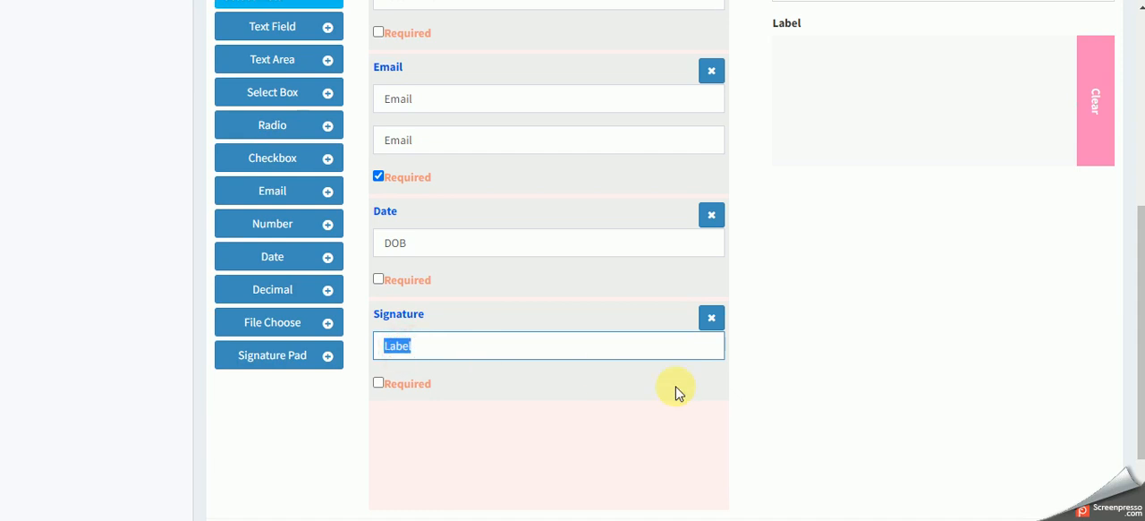
pyautogui.write('Member Sign')
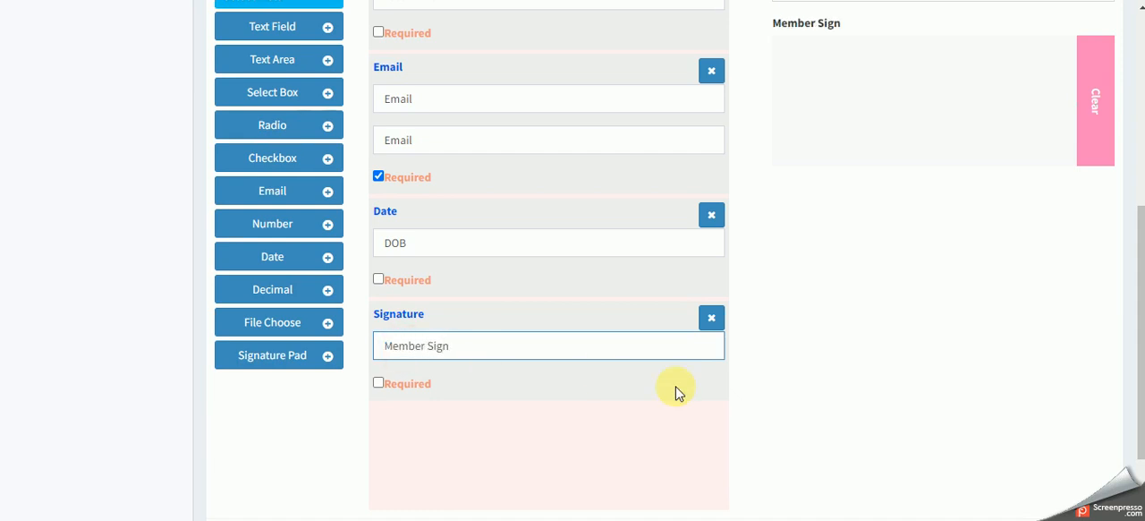
pyautogui.click(944, 363)
pyautogui.scroll(5, 782, 393)
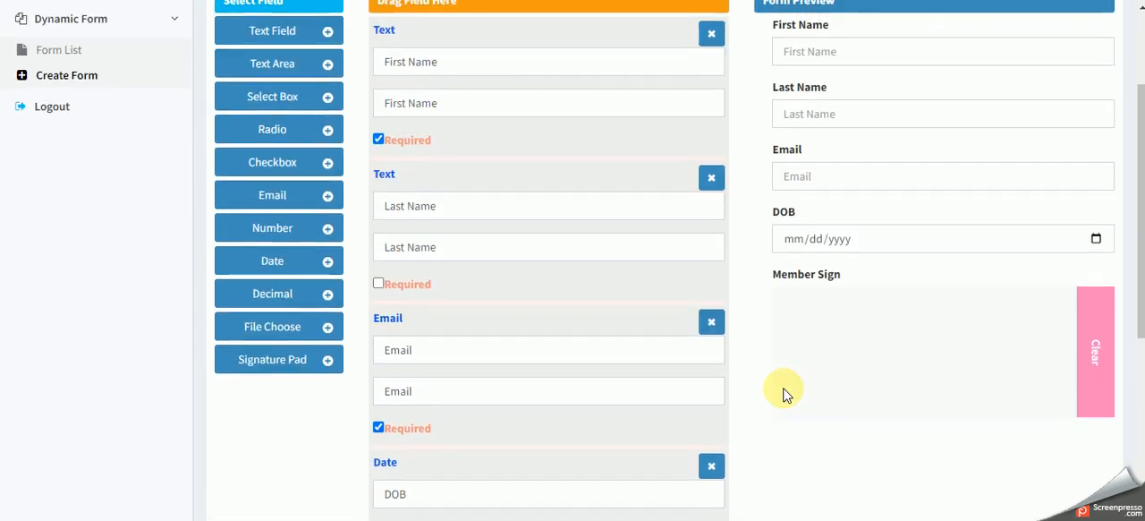
# - Make the DOB date field required and review the form preview
pyautogui.scroll(-5, 769, 385)
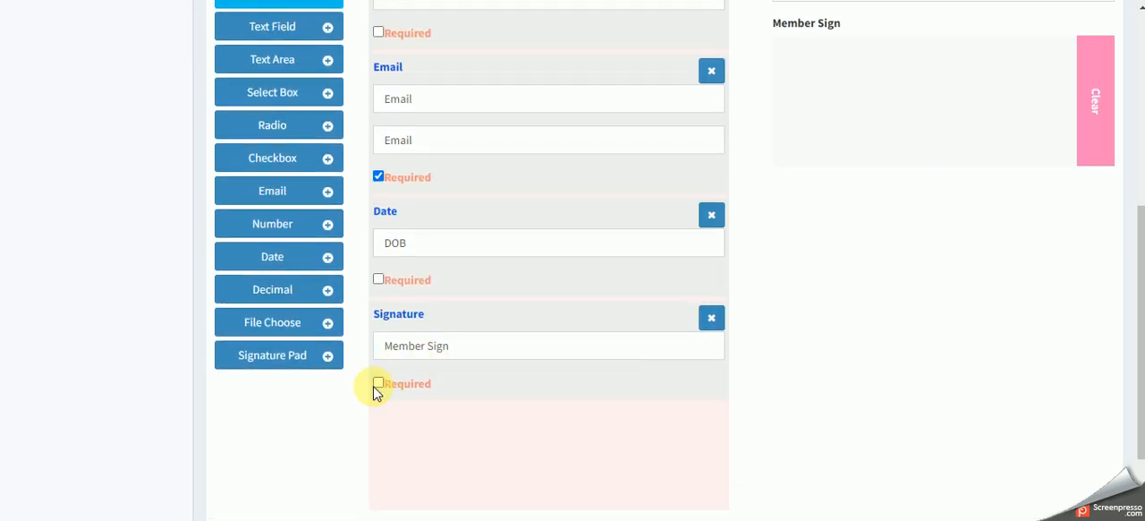
pyautogui.scroll(7, 577, 379)
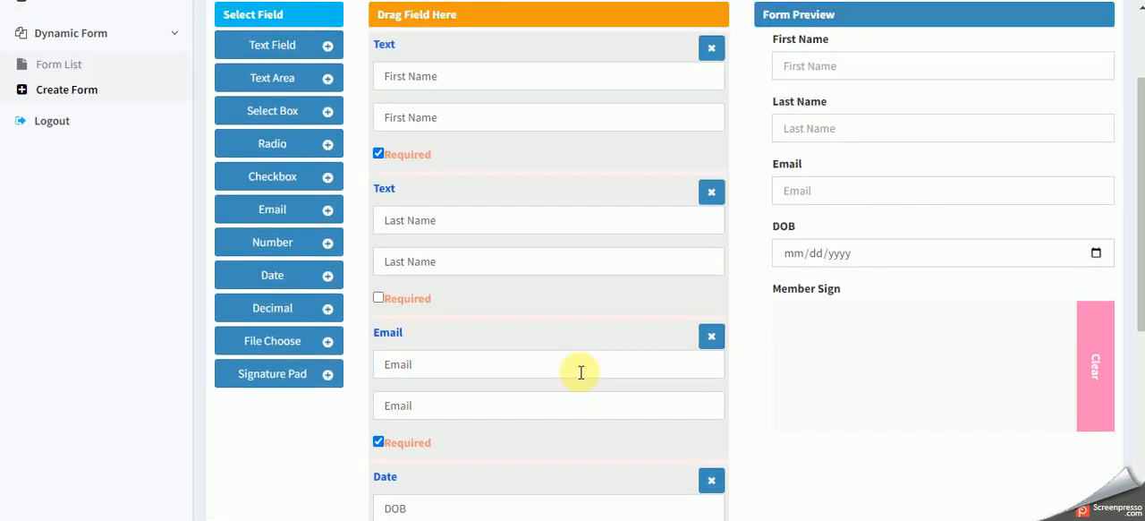
pyautogui.scroll(-5, 580, 379)
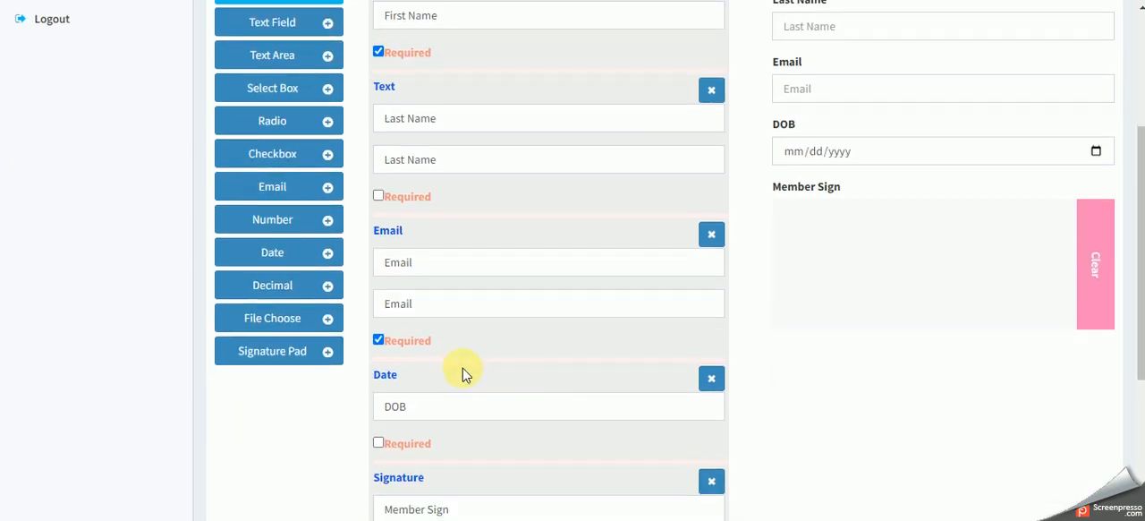
pyautogui.click(378, 365)
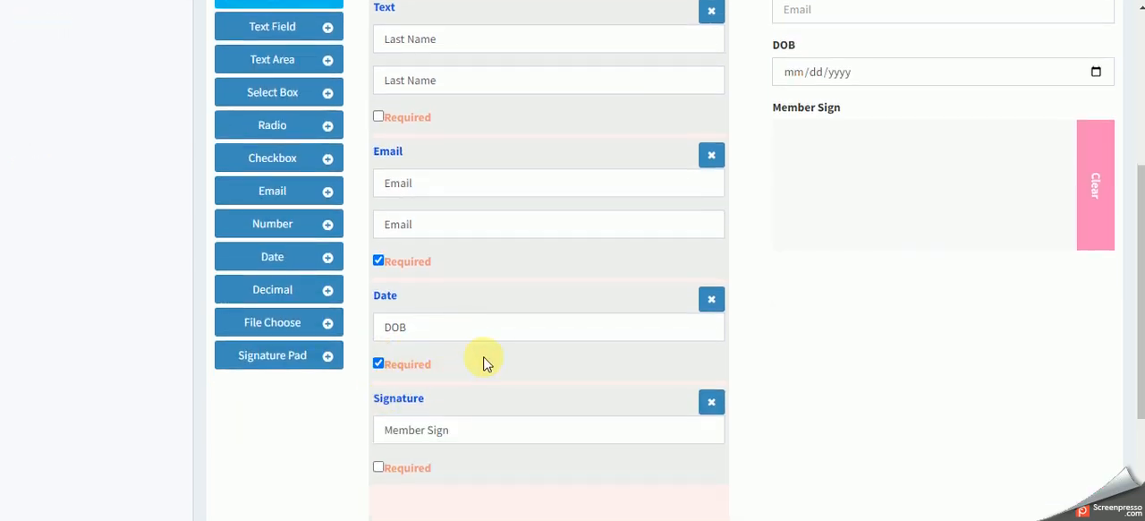
pyautogui.scroll(-2, 483, 363)
pyautogui.scroll(-3, 484, 362)
pyautogui.scroll(10, 729, 350)
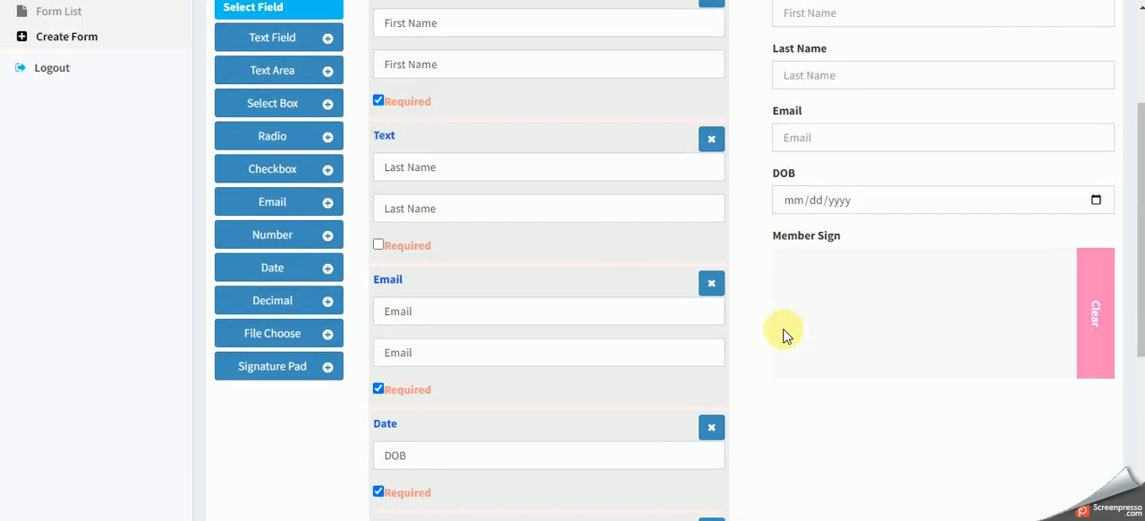
# - Name the form "Member Form" and submit it
pyautogui.scroll(-6, 827, 318)
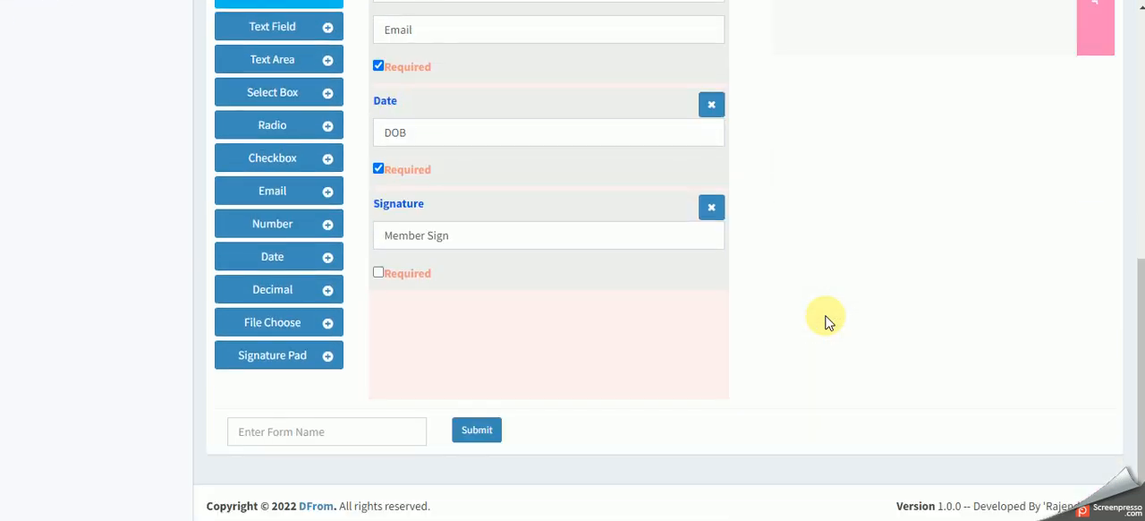
pyautogui.click(302, 428)
pyautogui.click(827, 343)
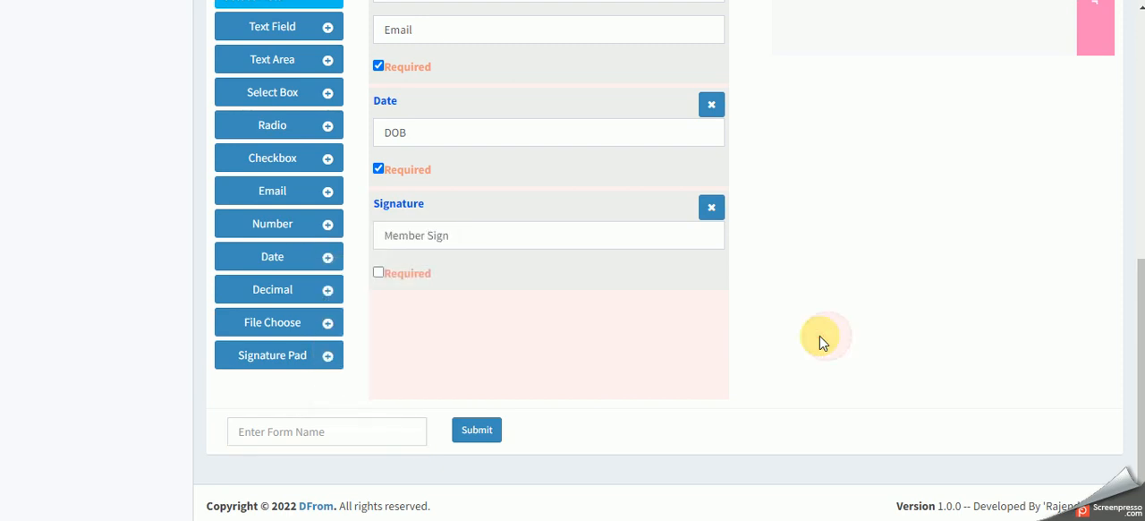
pyautogui.click(321, 432)
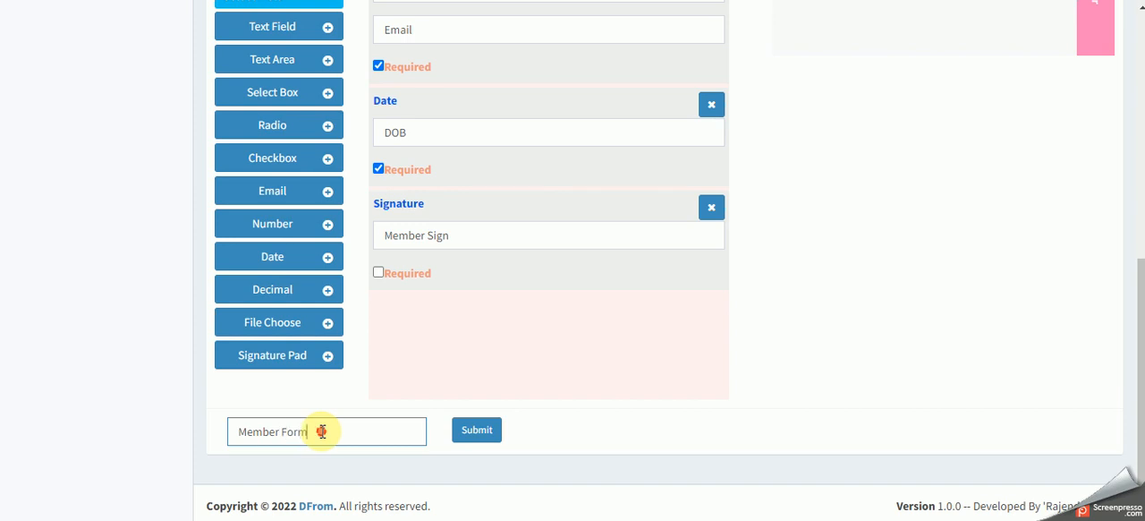
pyautogui.moveTo(321, 431); pyautogui.dragTo(243, 433)
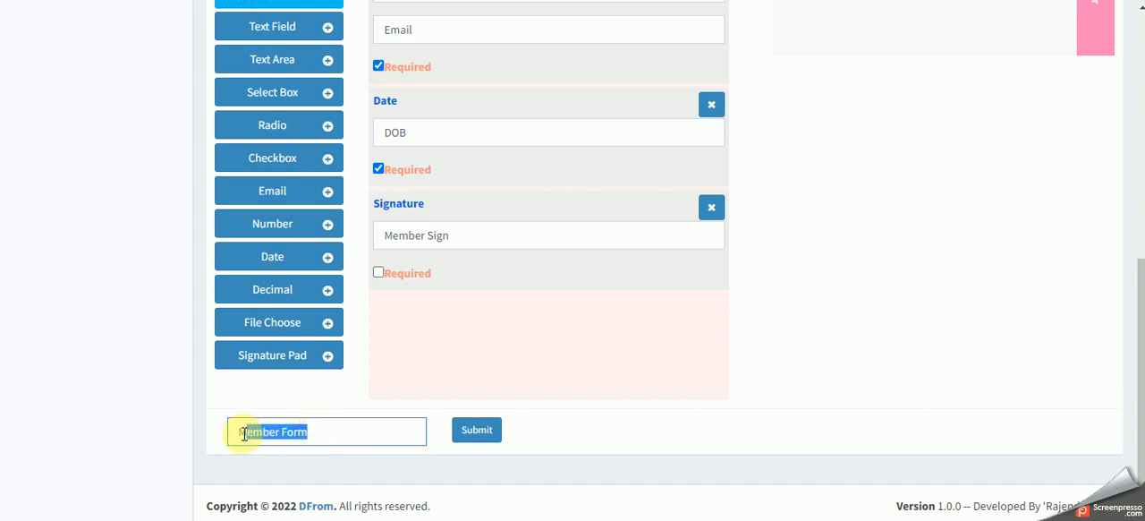
pyautogui.click(598, 435)
pyautogui.scroll(6, 598, 435)
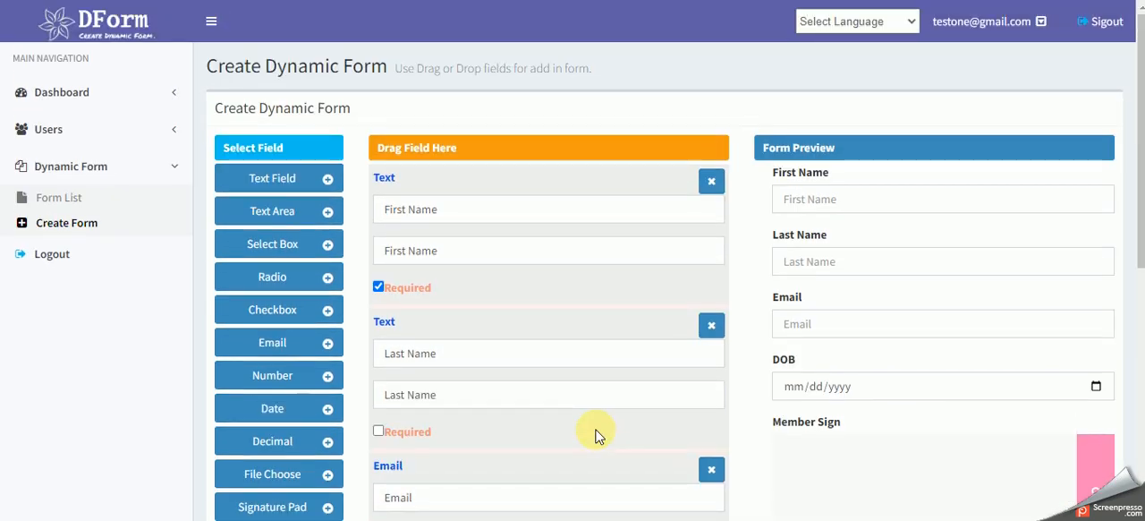
pyautogui.scroll(-6, 598, 435)
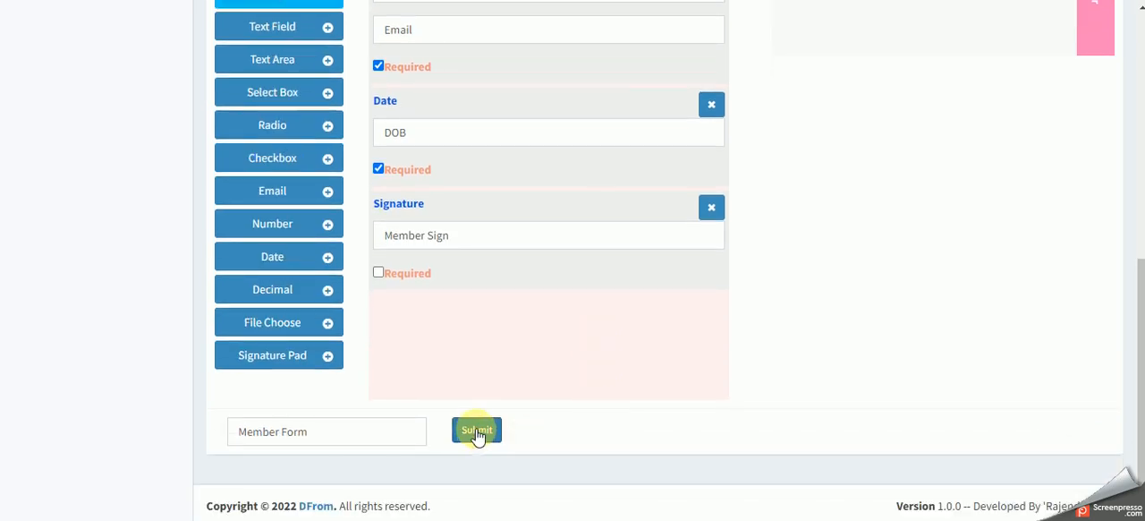
pyautogui.click(477, 432)
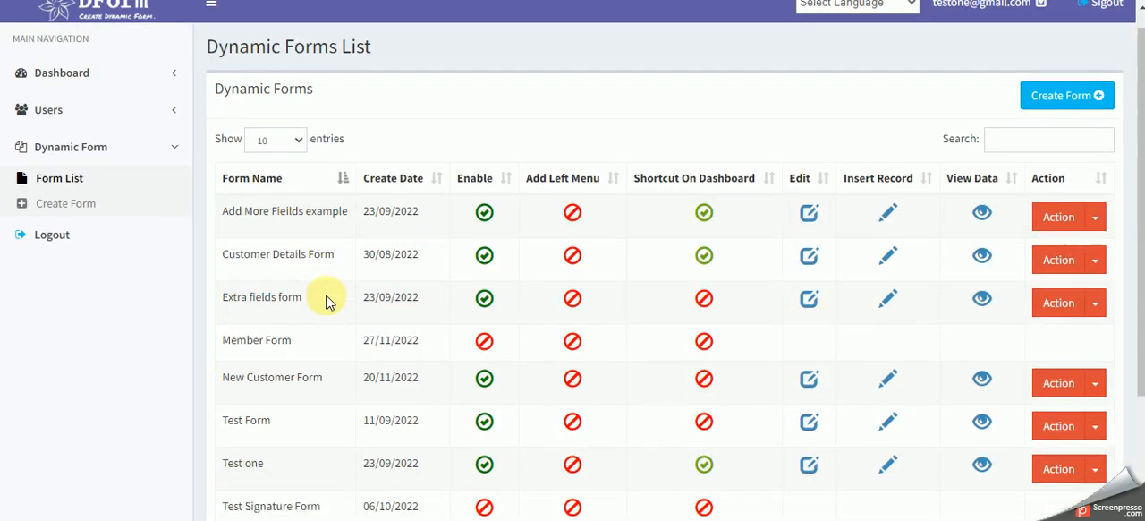
# - Find Member Form in the dynamic forms list and enable it
pyautogui.scroll(-2, 326, 301)
pyautogui.moveTo(224, 197); pyautogui.dragTo(424, 195)
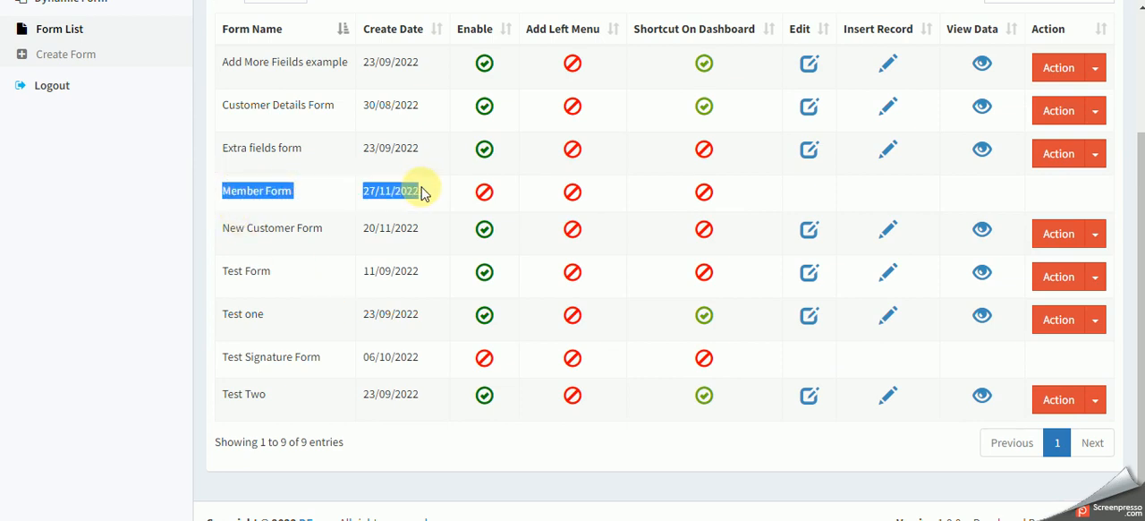
pyautogui.click(453, 194)
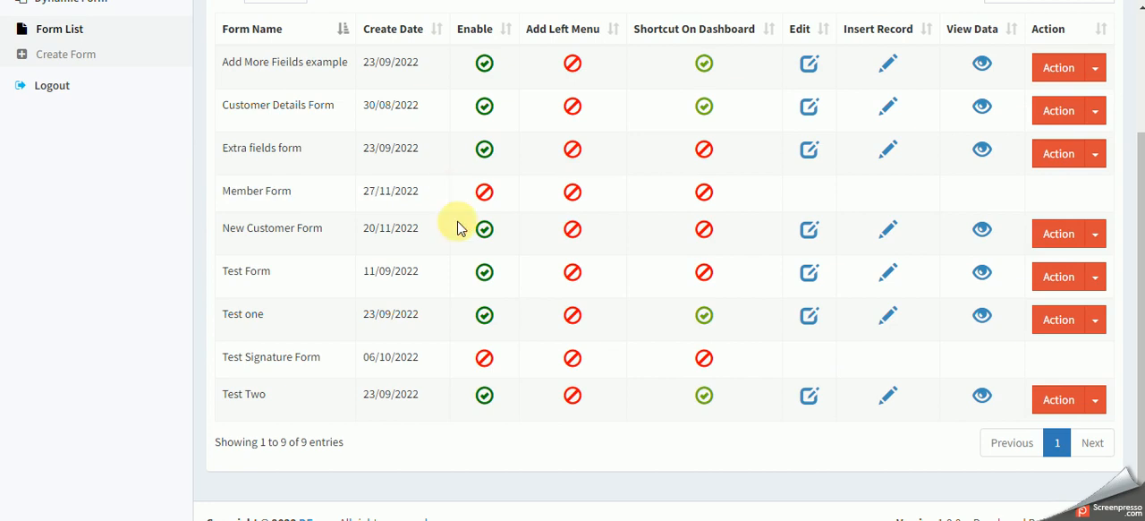
pyautogui.scroll(2, 460, 225)
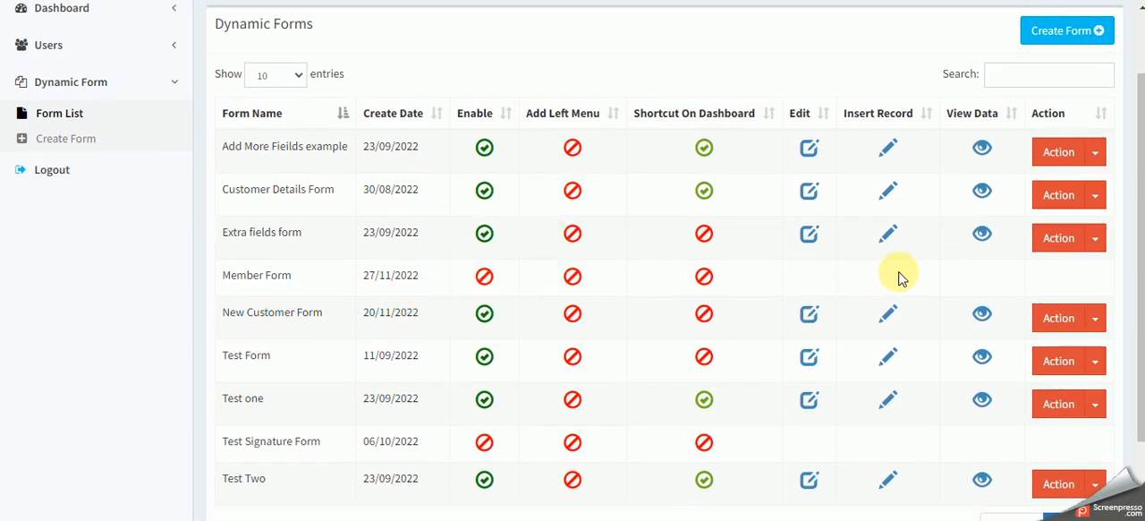
pyautogui.click(485, 277)
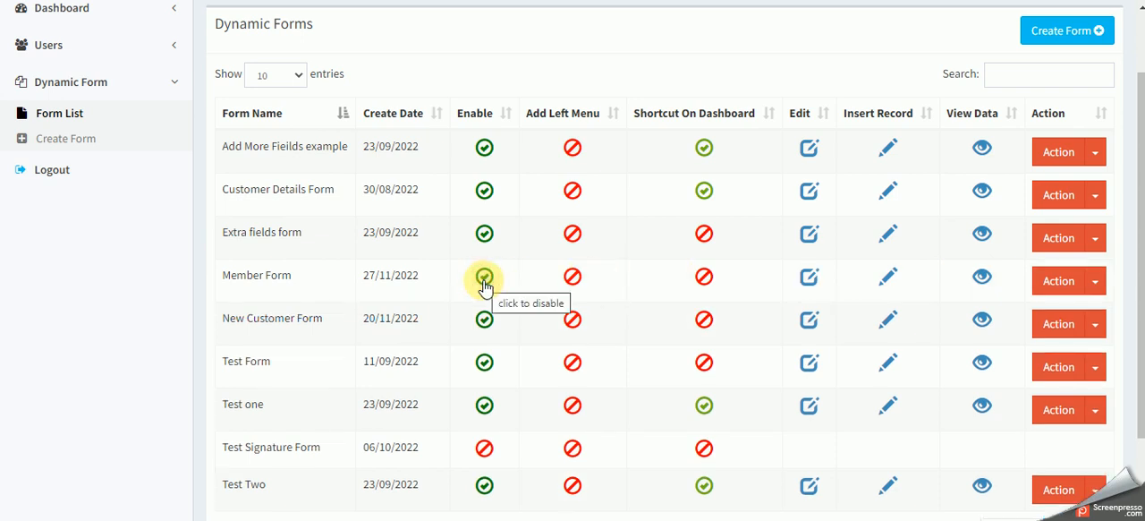
# - Add Member Form to the left navigation menu
pyautogui.moveTo(251, 276); pyautogui.dragTo(403, 275)
pyautogui.click(402, 275)
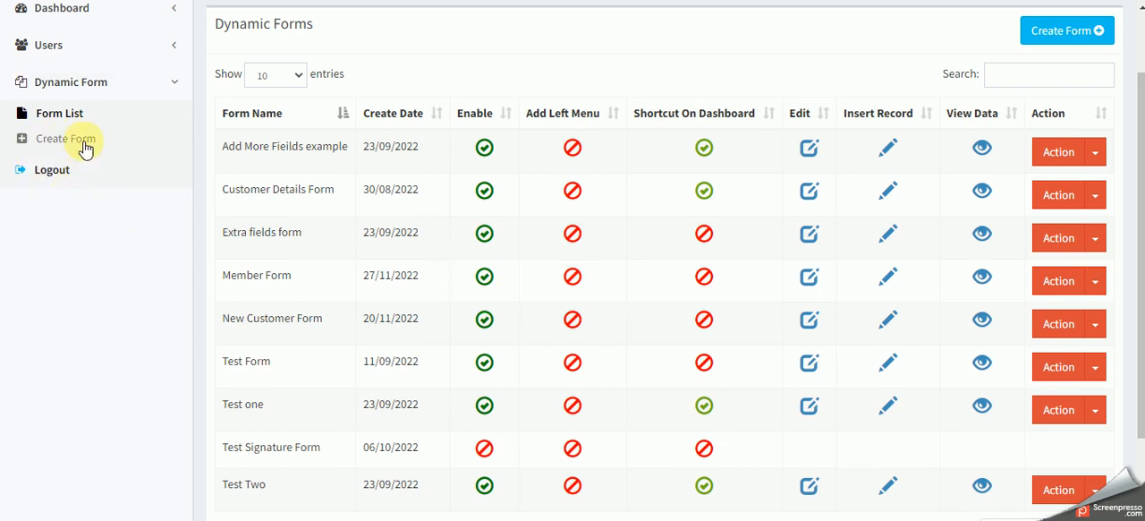
pyautogui.click(574, 275)
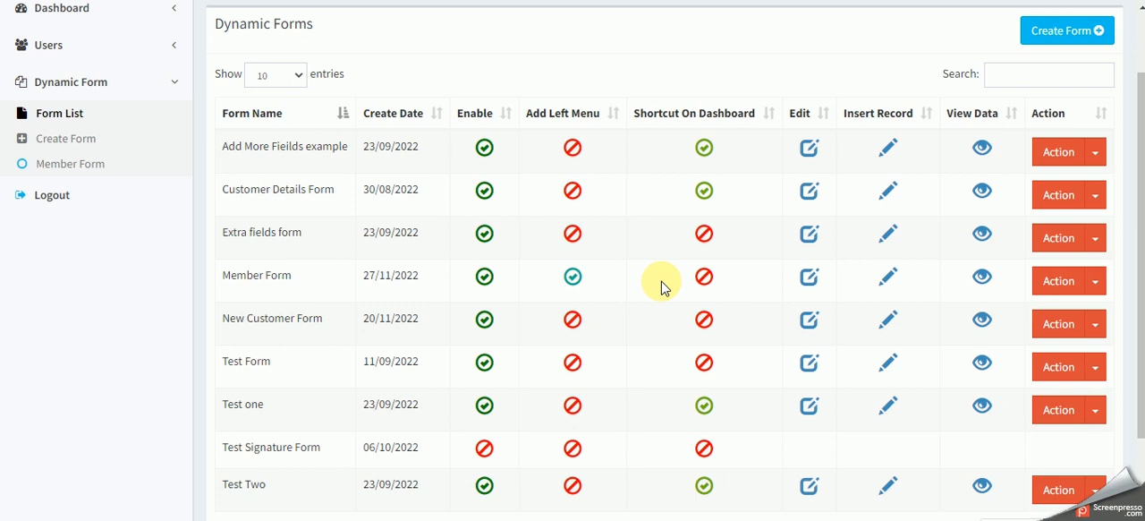
# - Open Member Form for editing and look over its update page
pyautogui.click(810, 278)
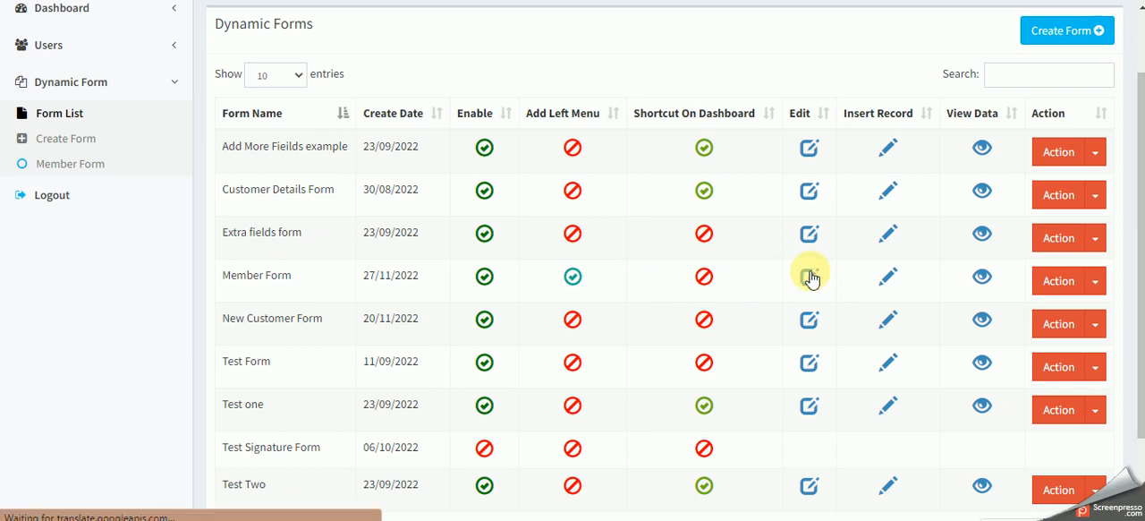
pyautogui.scroll(-2, 537, 301)
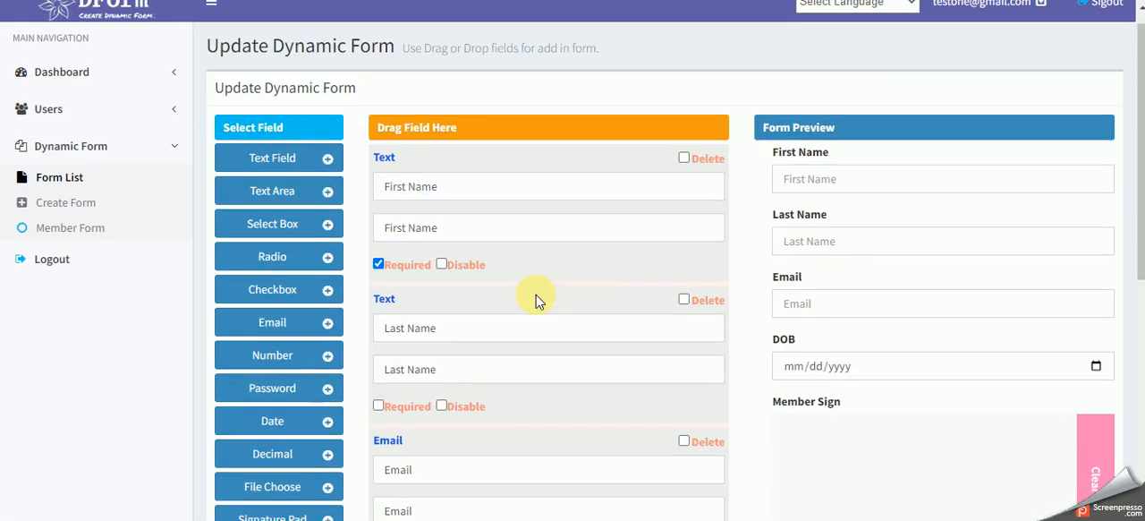
pyautogui.scroll(2, 537, 300)
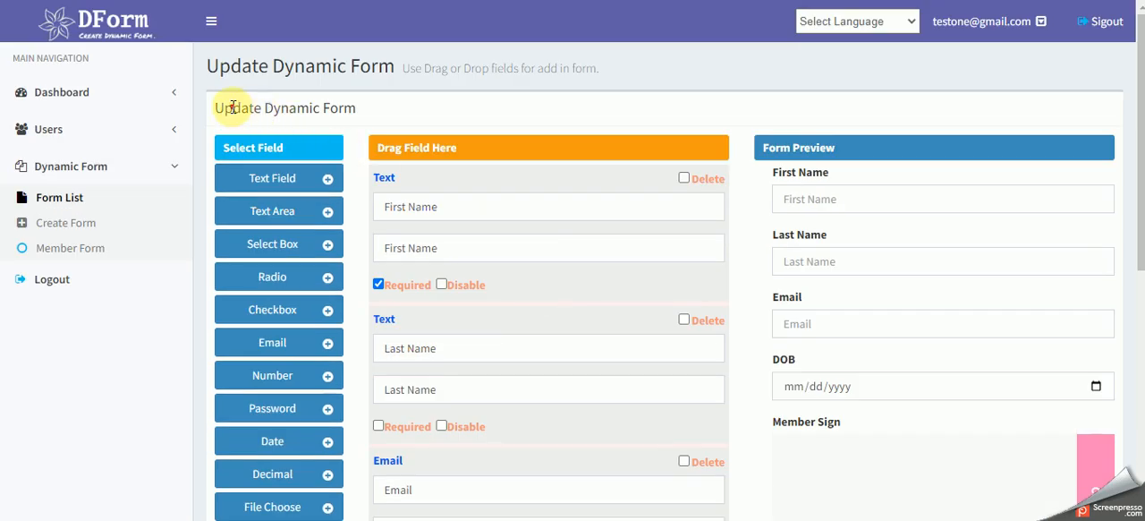
# - Examine Member Form's field settings, form name and preview on the update page
pyautogui.moveTo(230, 107); pyautogui.dragTo(404, 108)
pyautogui.click(404, 107)
pyautogui.scroll(-1, 565, 115)
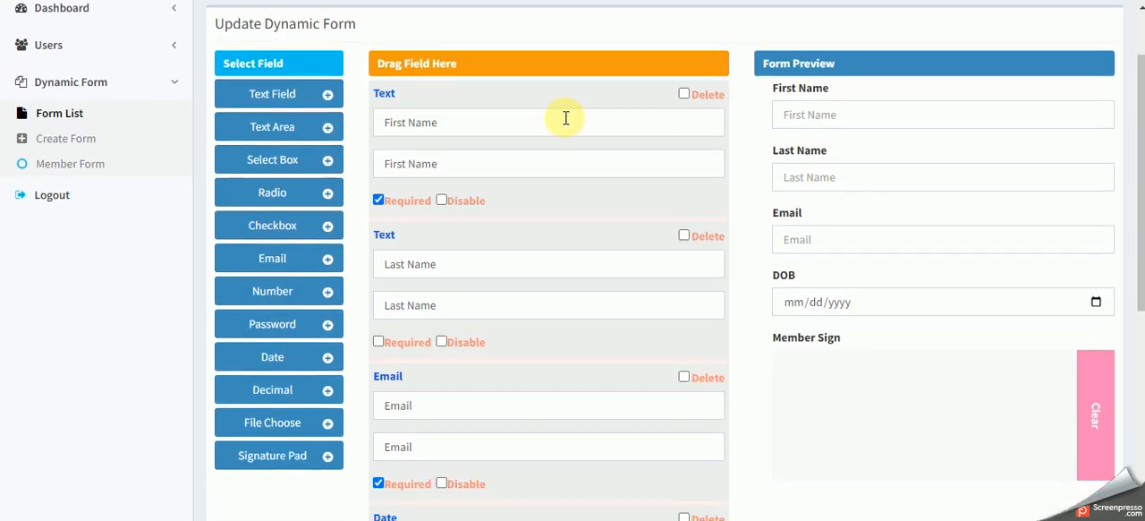
pyautogui.scroll(-4, 562, 238)
pyautogui.scroll(-2, 564, 237)
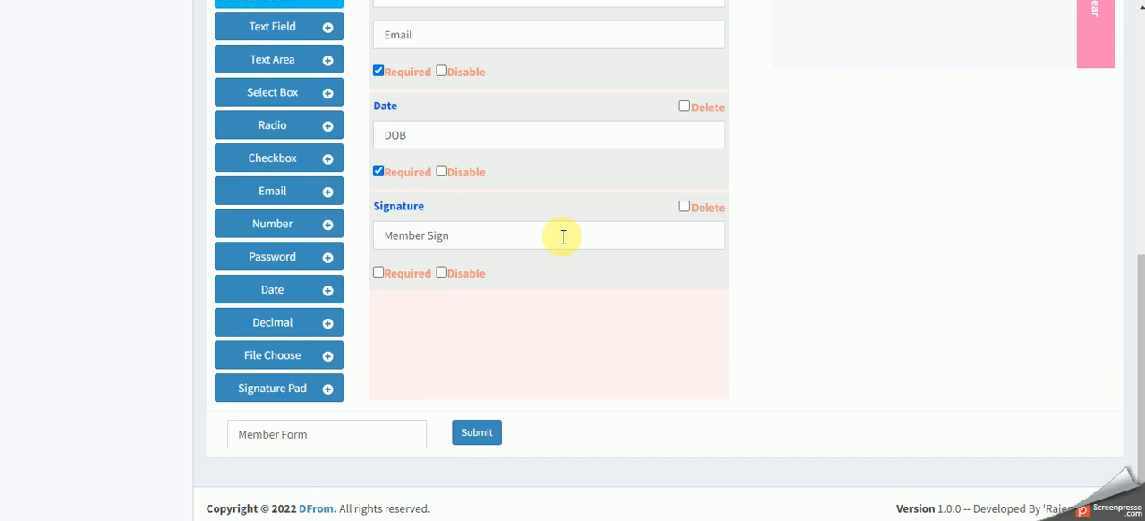
pyautogui.scroll(6, 686, 212)
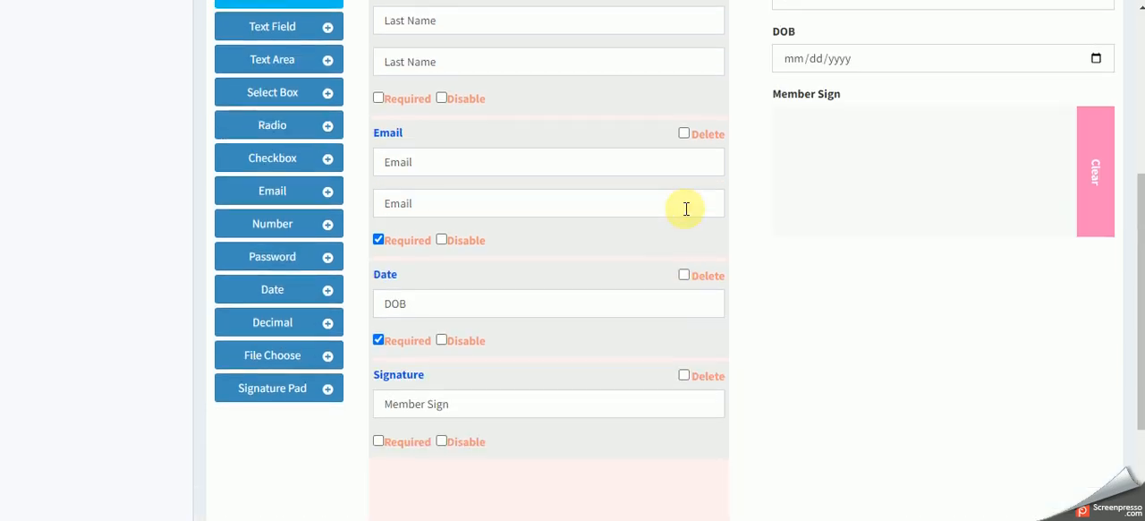
pyautogui.scroll(-5, 626, 233)
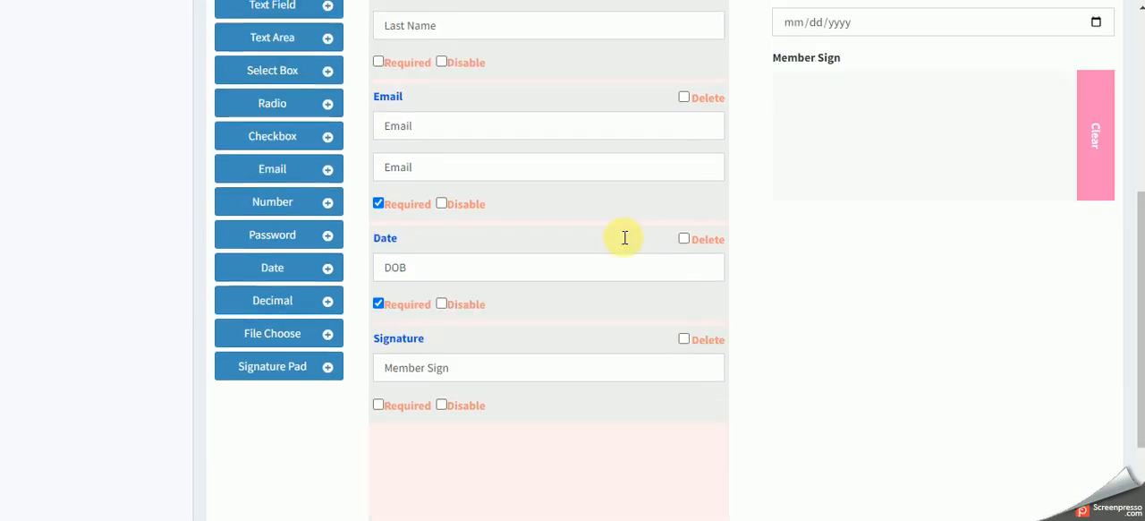
pyautogui.scroll(1, 564, 250)
pyautogui.scroll(4, 559, 251)
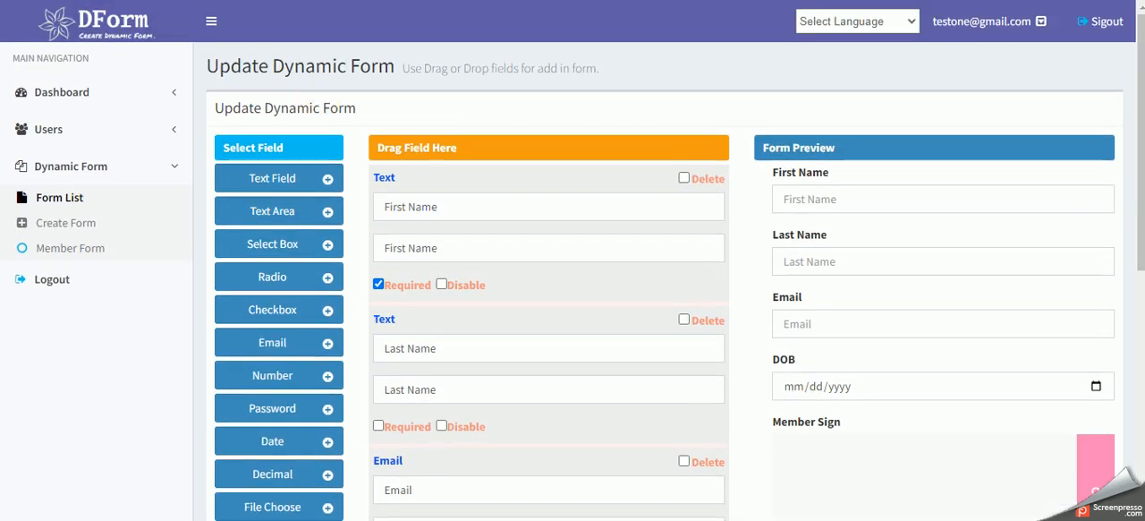
# - Return to the dynamic forms list and open Member Form's data table to examine its columns
pyautogui.hotkey('alt', 'Left')
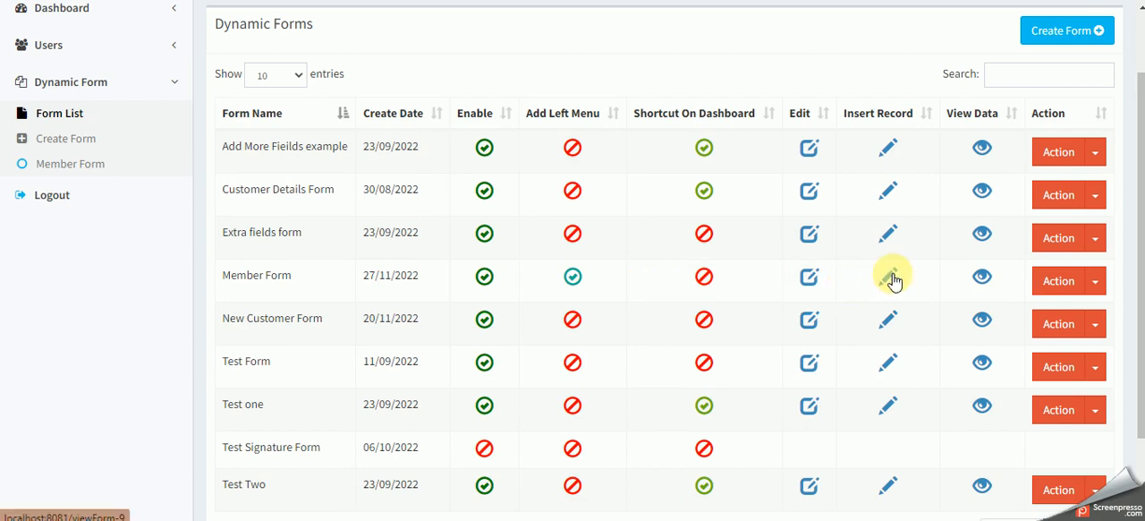
pyautogui.click(983, 279)
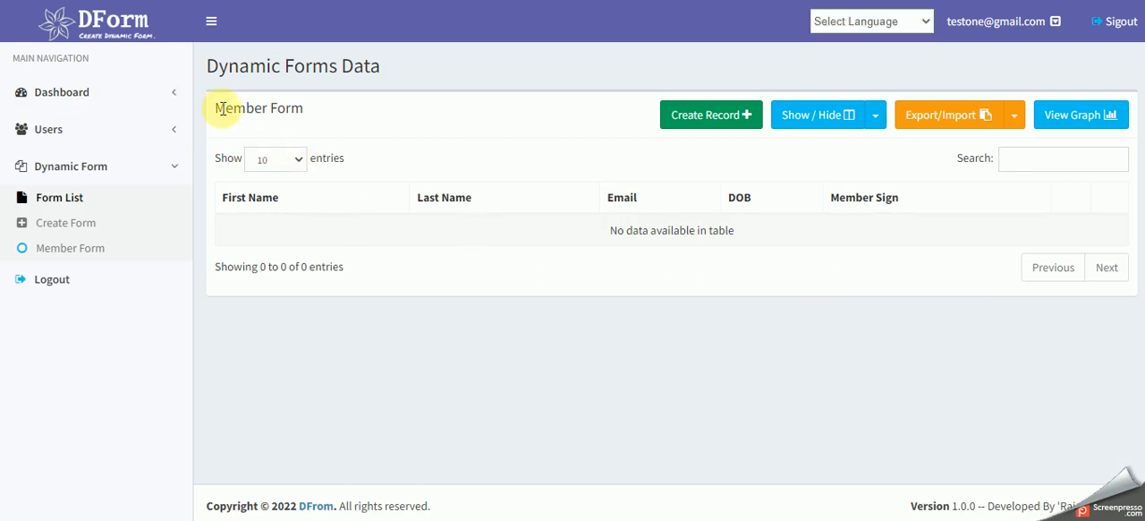
pyautogui.moveTo(215, 108); pyautogui.dragTo(497, 195)
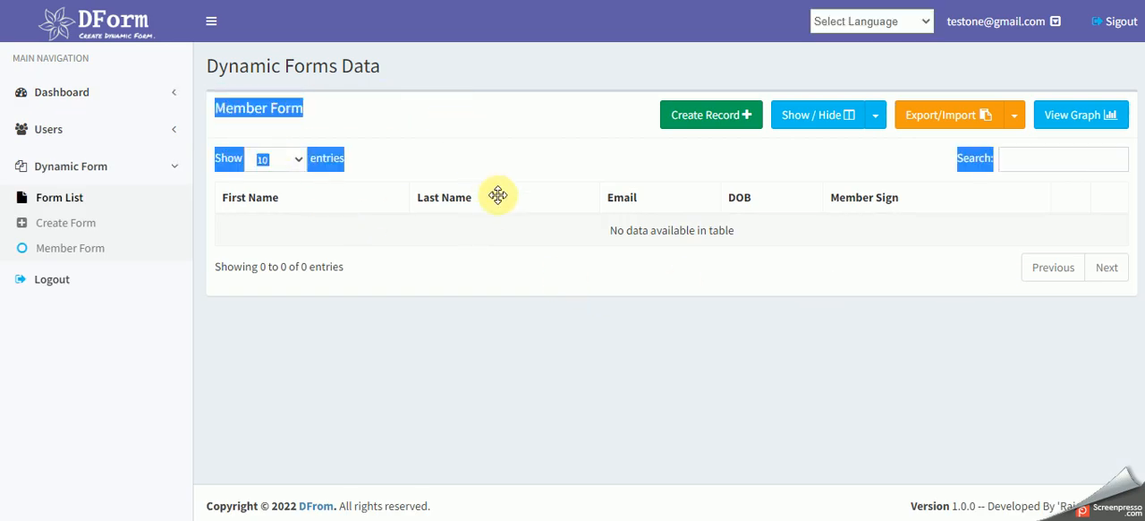
pyautogui.click(525, 243)
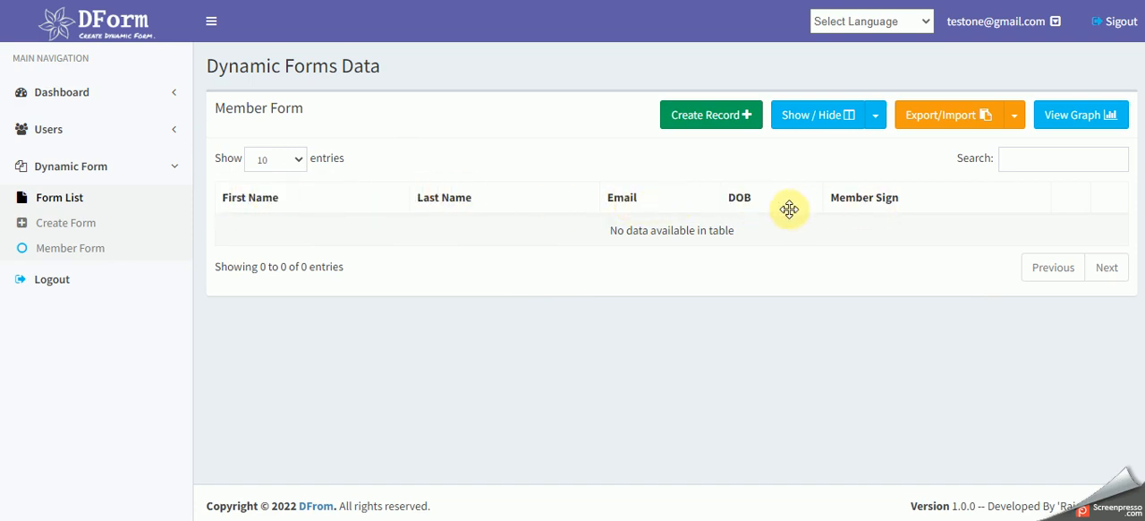
pyautogui.moveTo(294, 199); pyautogui.dragTo(327, 201)
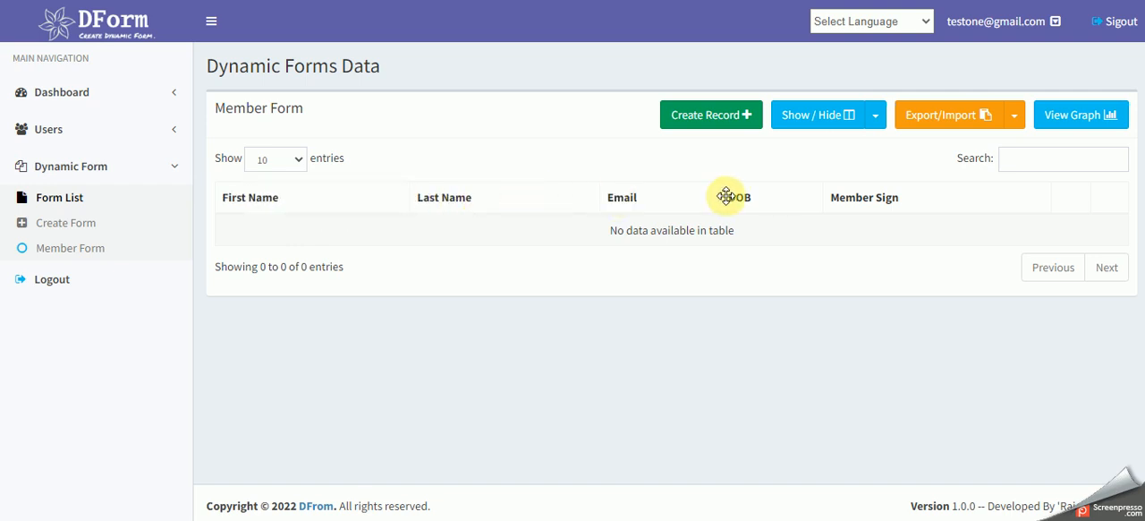
# - Hide the First Name and Last Name columns in Member Form's data table
pyautogui.click(874, 118)
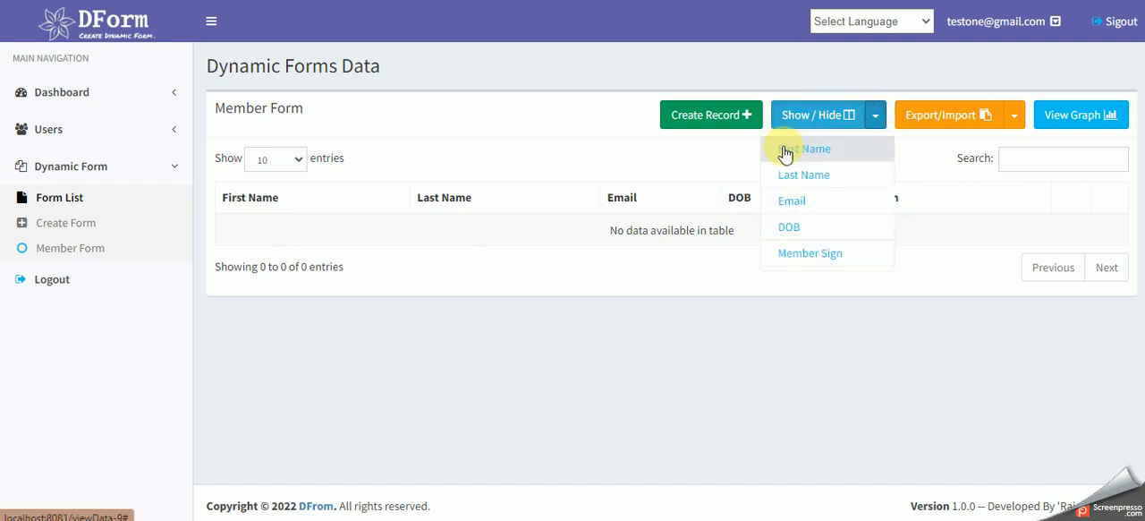
pyautogui.click(783, 148)
pyautogui.click(874, 120)
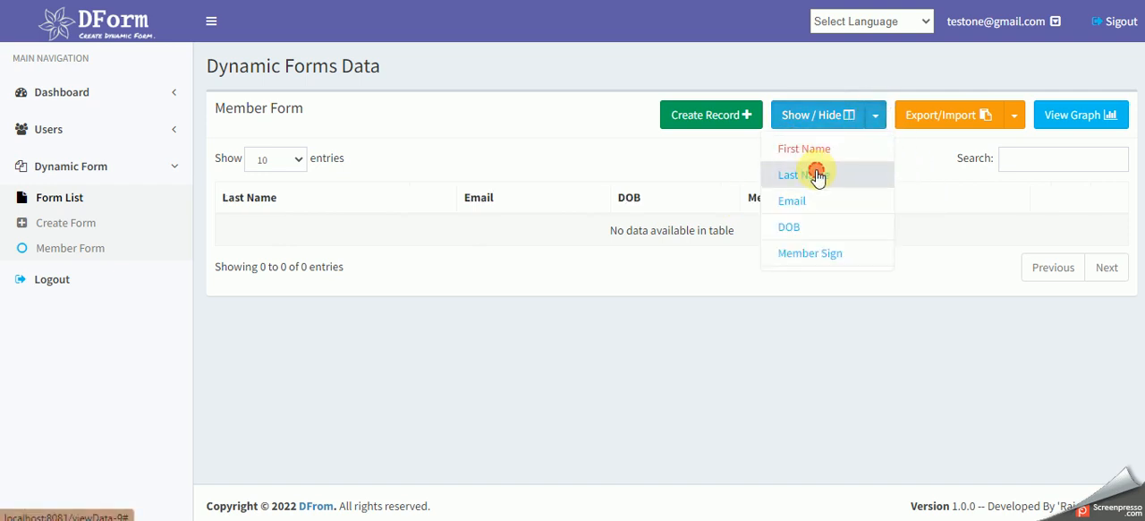
pyautogui.click(813, 174)
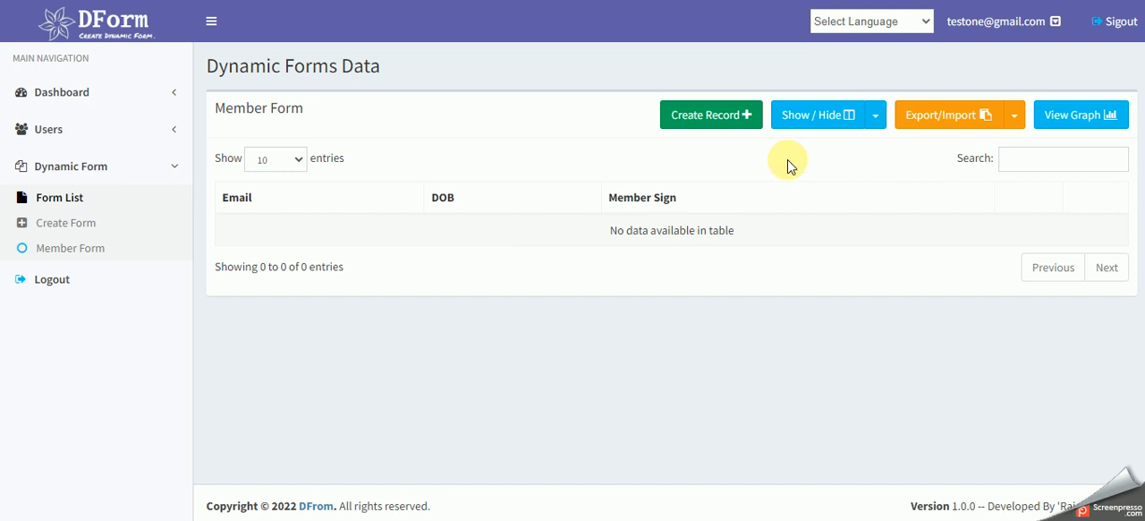
# - Show the First Name and Last Name columns in the data table again
pyautogui.click(874, 119)
pyautogui.click(840, 151)
pyautogui.click(875, 122)
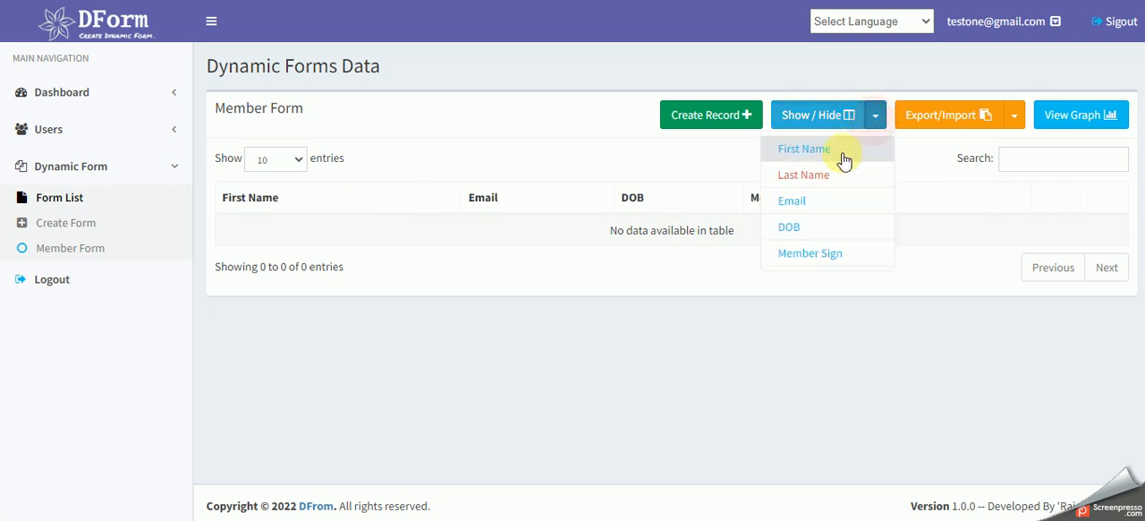
pyautogui.click(828, 175)
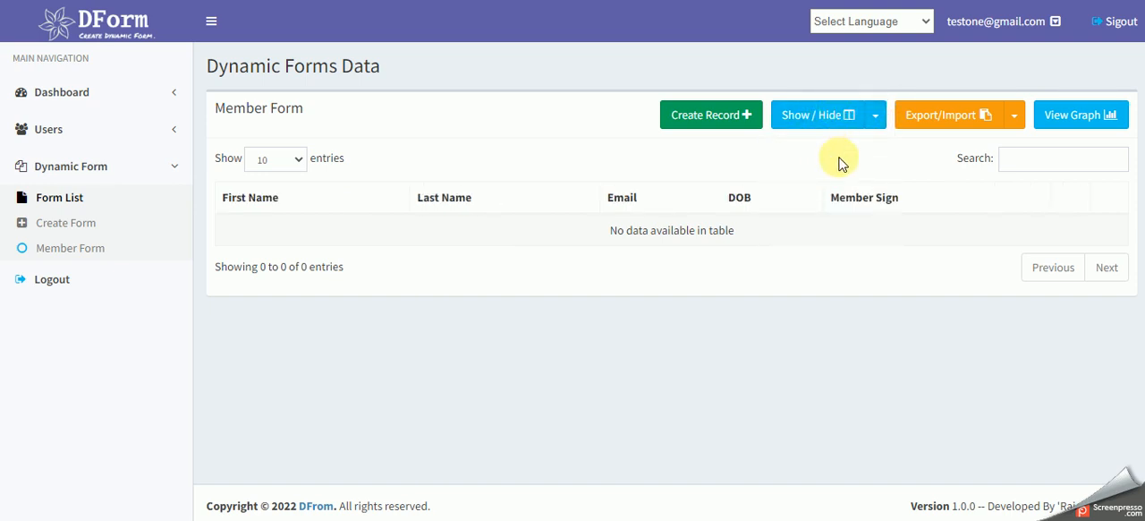
# - View the export and import options available for Member Form's data
pyautogui.click(1012, 119)
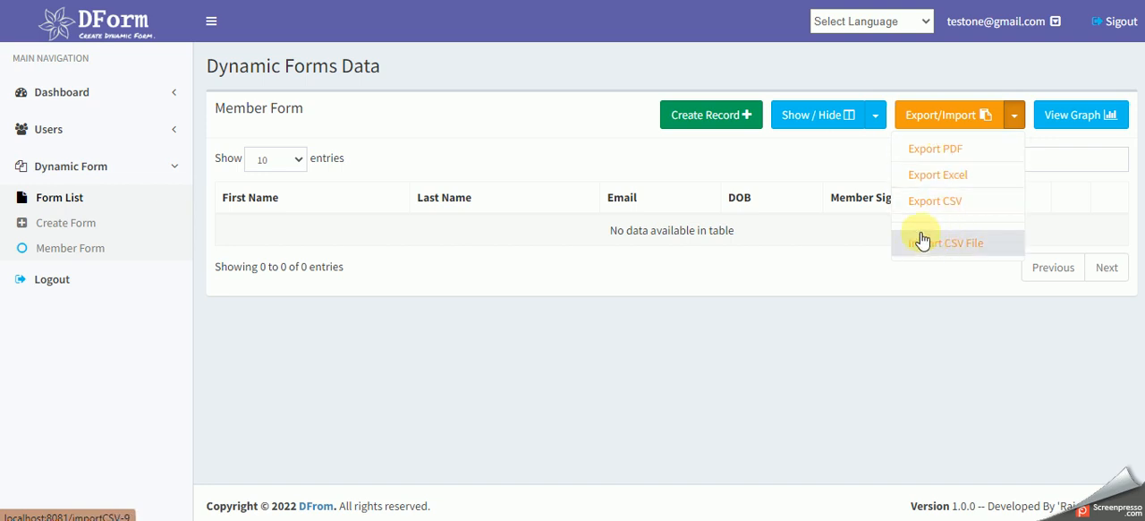
pyautogui.click(537, 184)
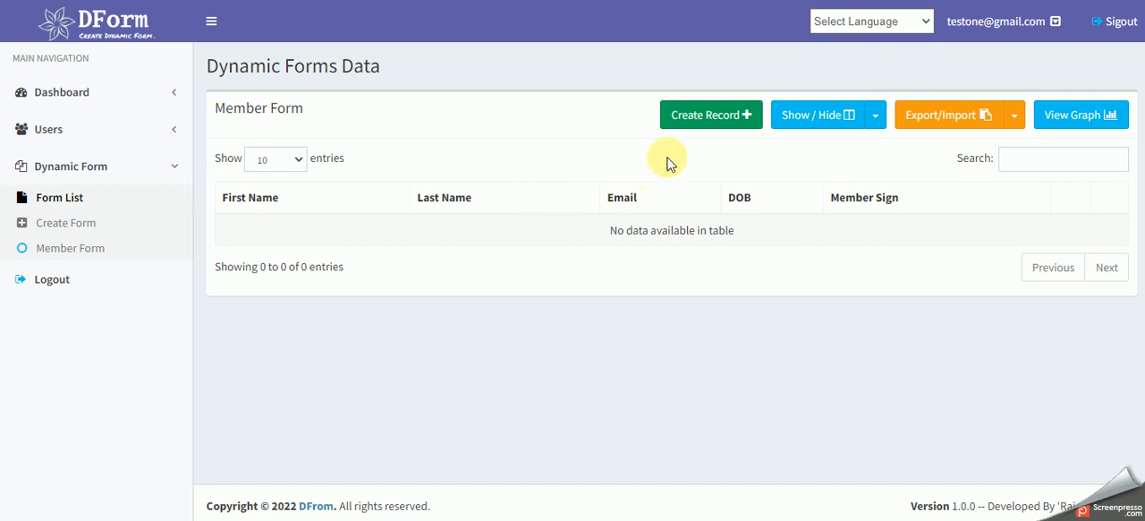
# - Create a new Member Form record and enter the member's first name, last name and e-mail
pyautogui.click(711, 117)
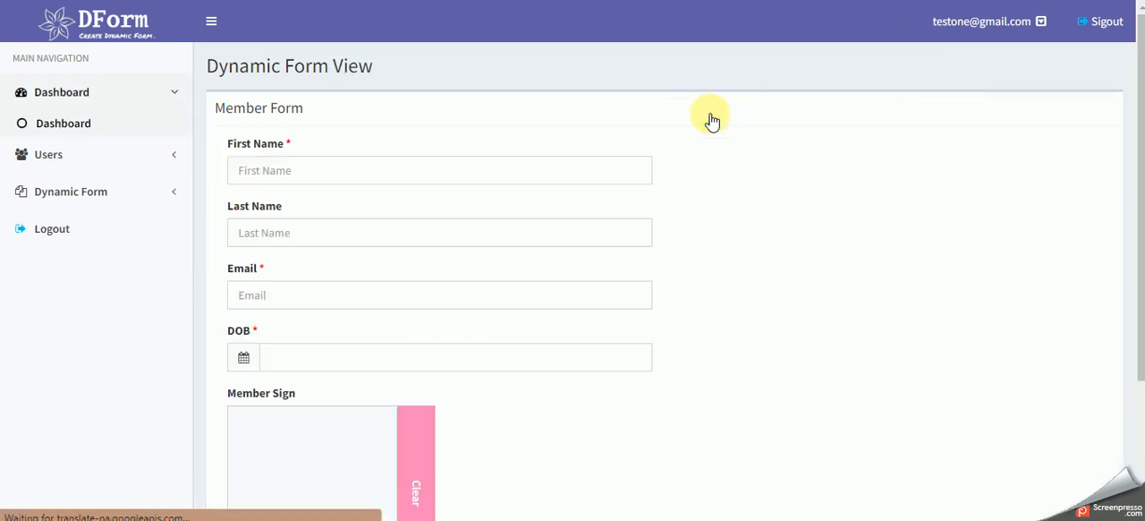
pyautogui.scroll(-3, 742, 230)
pyautogui.scroll(3, 741, 250)
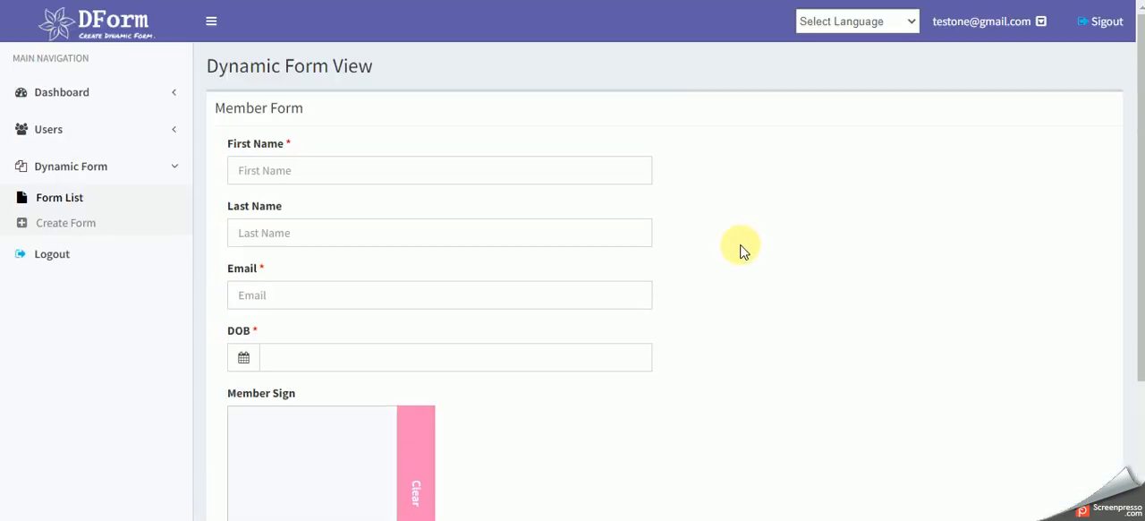
pyautogui.click(294, 169)
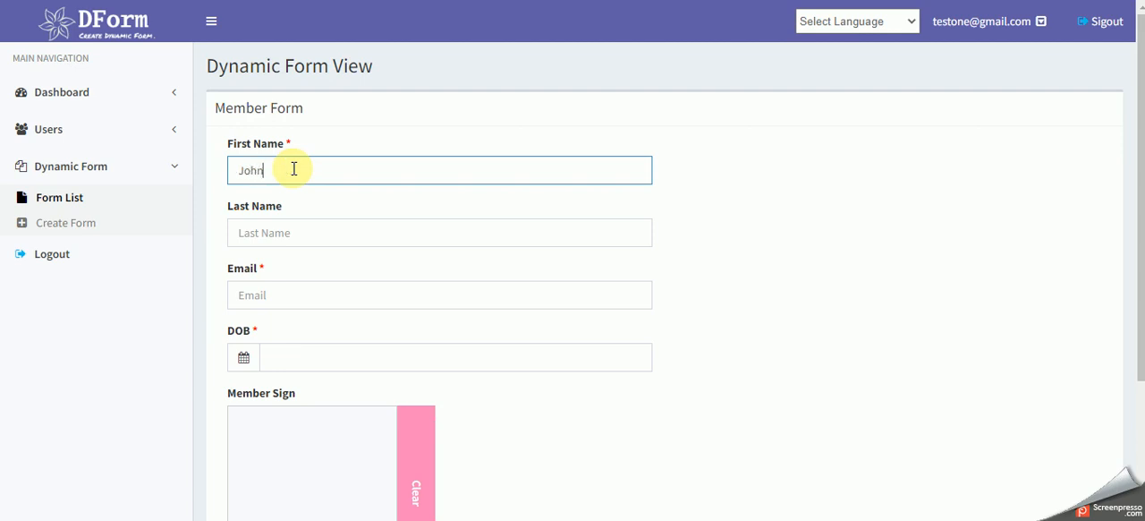
pyautogui.press('Tab')
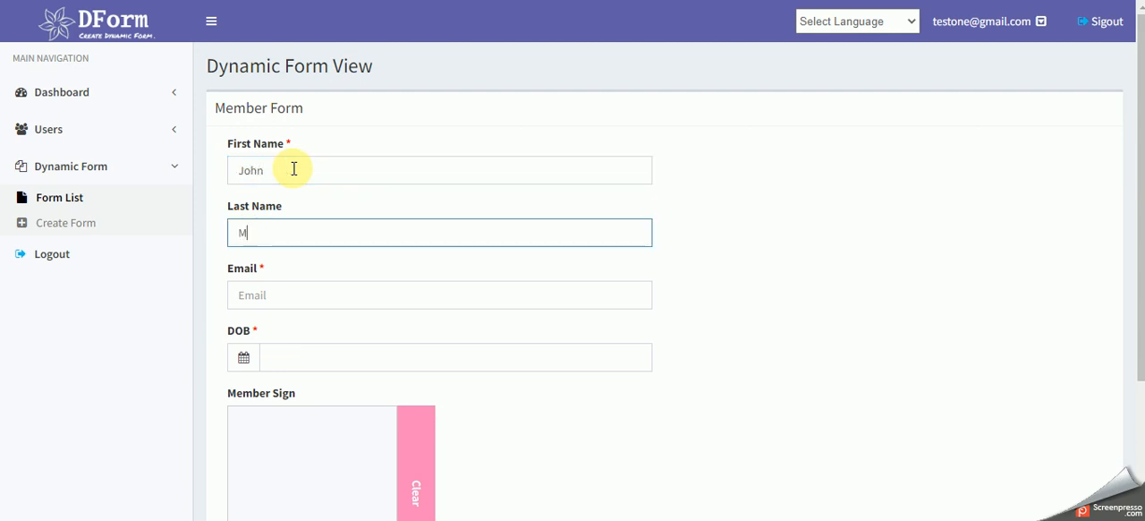
pyautogui.press('Tab')
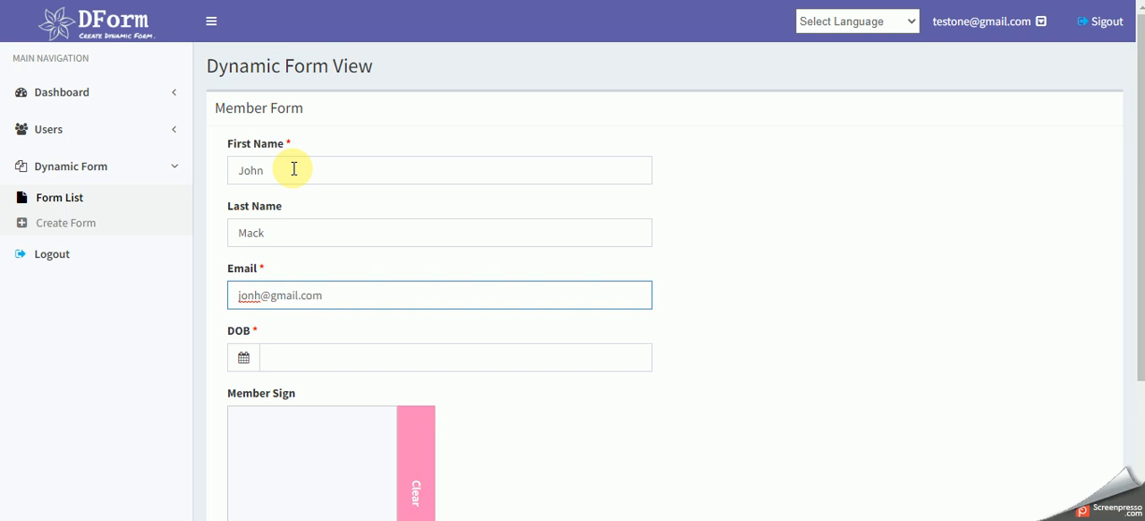
# - Choose the member's date of birth from the calendar for the DOB field
pyautogui.press('Tab')
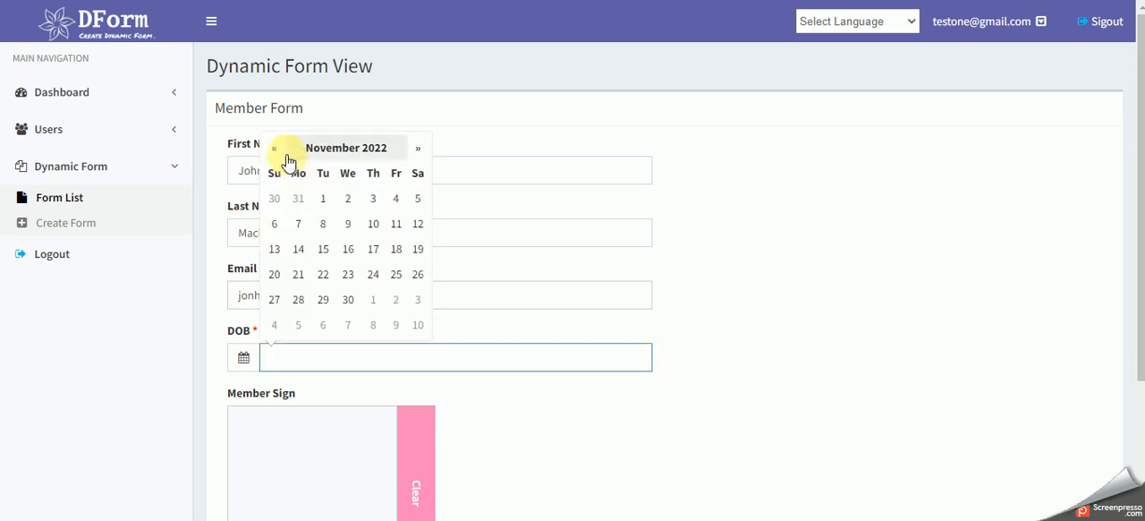
pyautogui.click(275, 148)
pyautogui.click(274, 147)
pyautogui.click(275, 148)
pyautogui.click(275, 147)
pyautogui.click(274, 147)
pyautogui.click(336, 148)
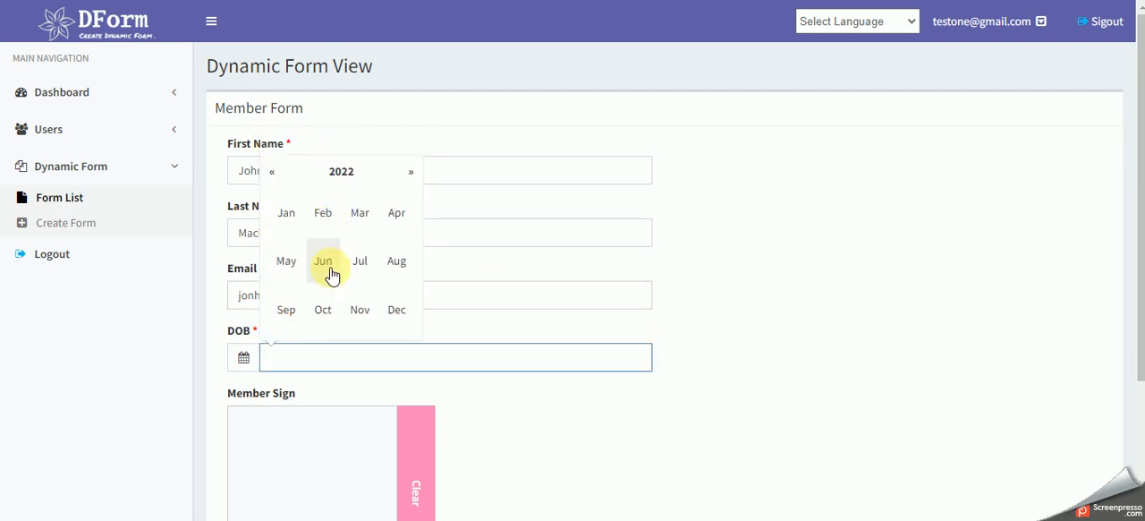
pyautogui.click(338, 172)
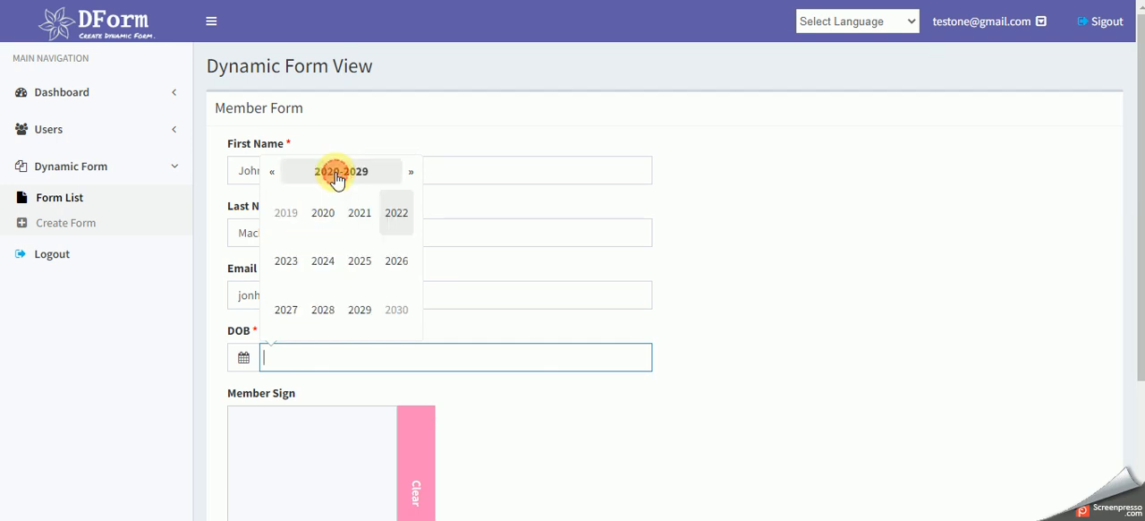
pyautogui.click(286, 215)
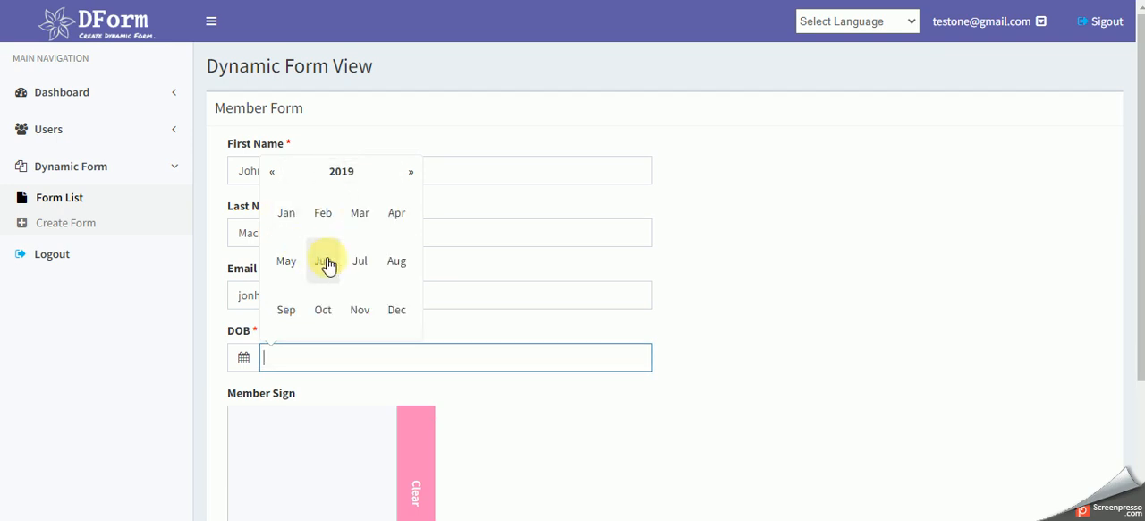
pyautogui.click(327, 261)
pyautogui.click(298, 251)
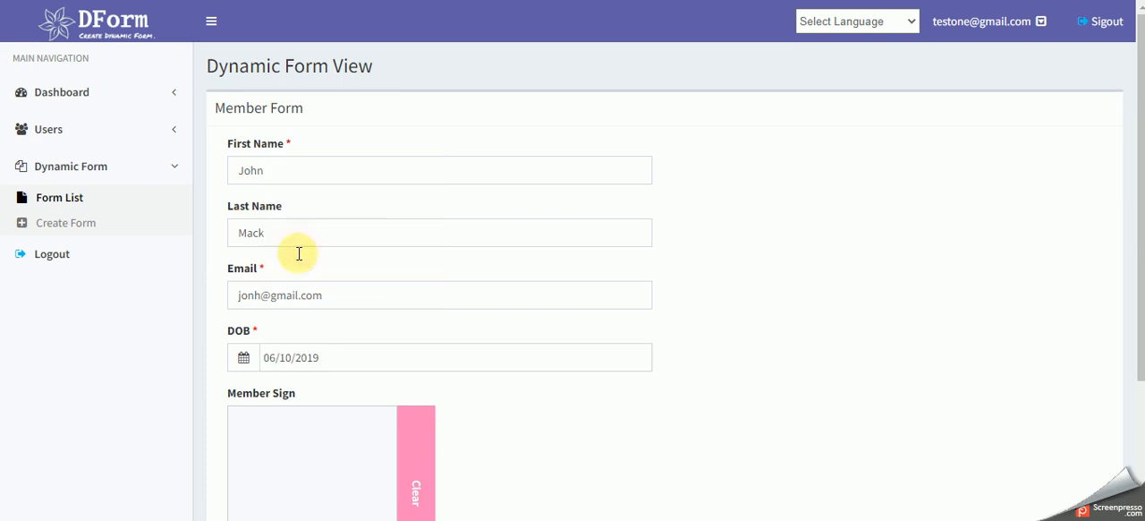
# - Draw a freehand signature in the Member Sign pad and submit the record
pyautogui.scroll(-2, 512, 390)
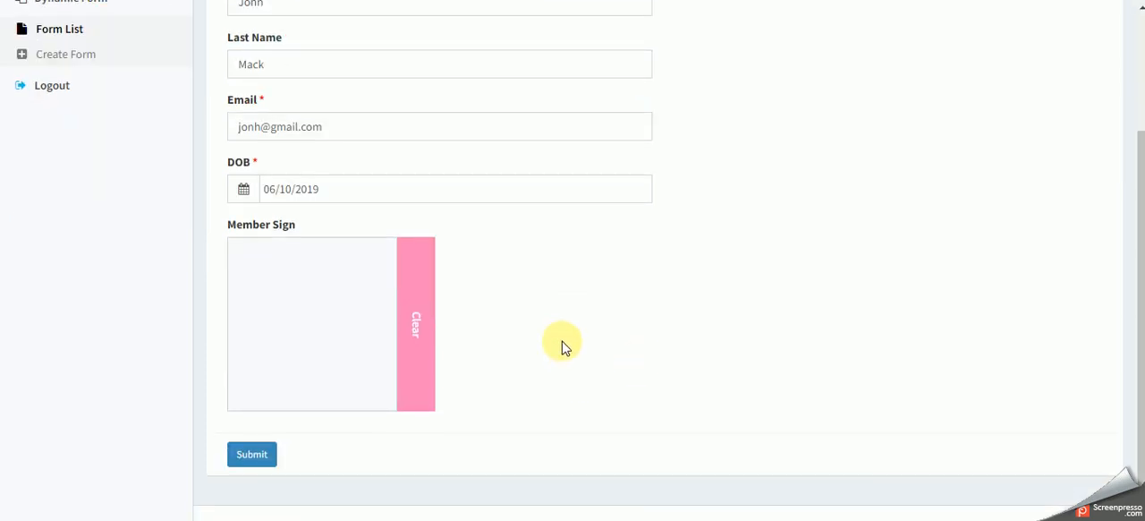
pyautogui.scroll(1, 563, 345)
pyautogui.scroll(1, 564, 344)
pyautogui.scroll(-2, 564, 343)
pyautogui.moveTo(268, 329)
pyautogui.mouseDown()
pyautogui.moveTo(273, 361)
pyautogui.moveTo(294, 302)
pyautogui.moveTo(363, 298)
pyautogui.mouseUp()
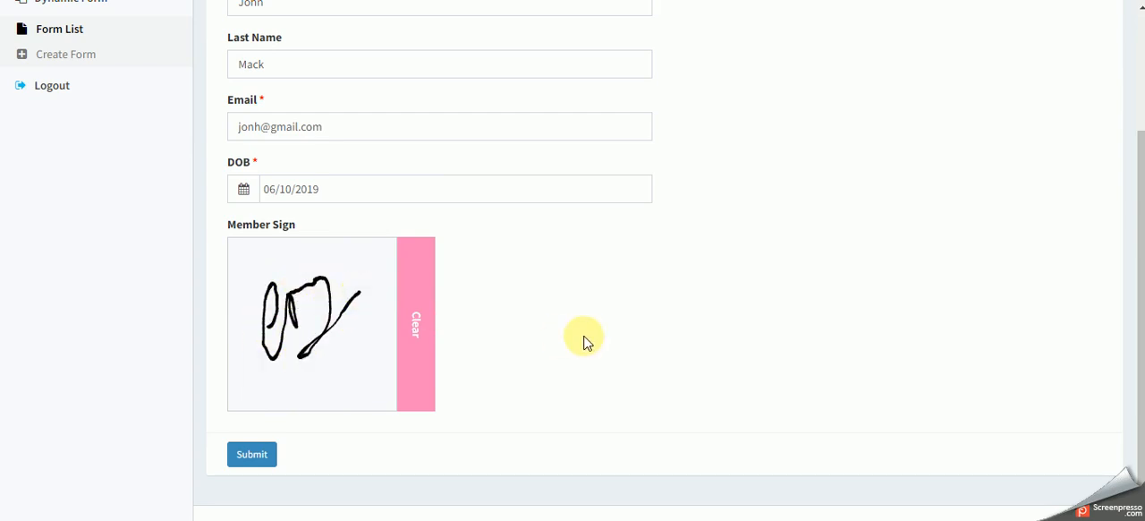
pyautogui.scroll(2, 583, 339)
pyautogui.scroll(-1, 719, 339)
pyautogui.scroll(-1, 723, 338)
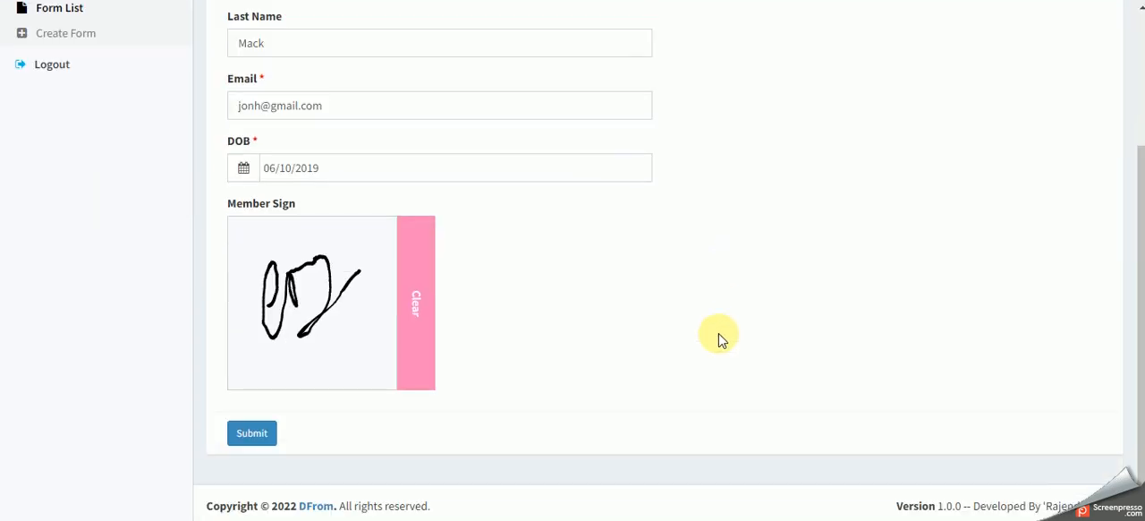
pyautogui.click(255, 433)
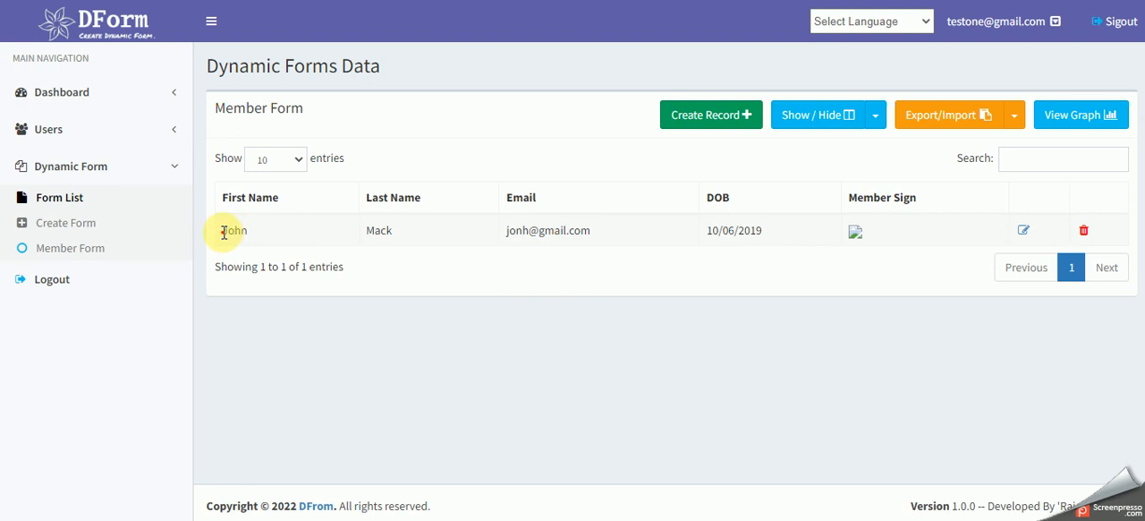
# - Review the submitted record in the data table and open it for editing to examine its fields
pyautogui.moveTo(224, 233); pyautogui.dragTo(775, 240)
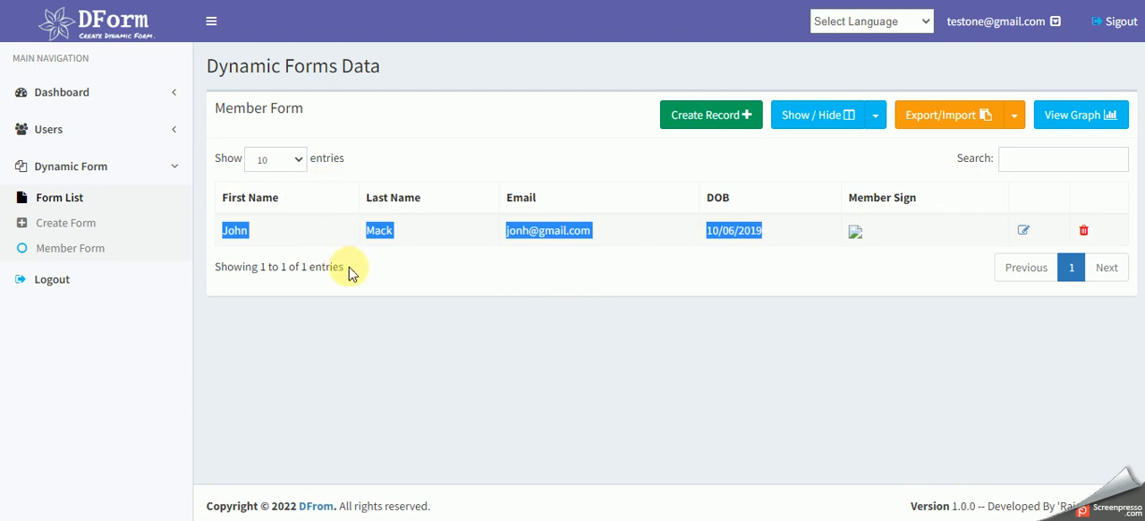
pyautogui.click(522, 276)
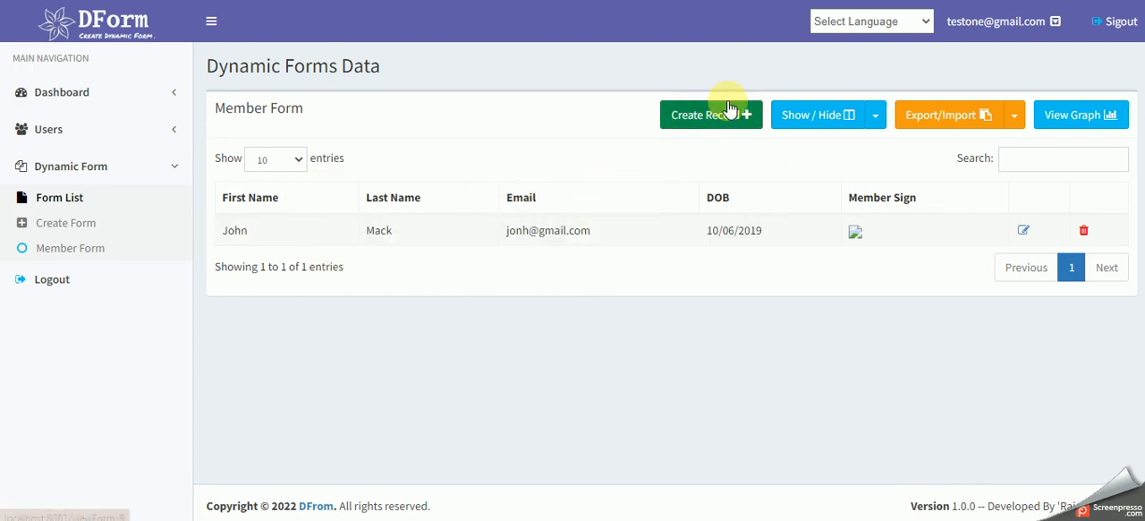
pyautogui.click(1025, 232)
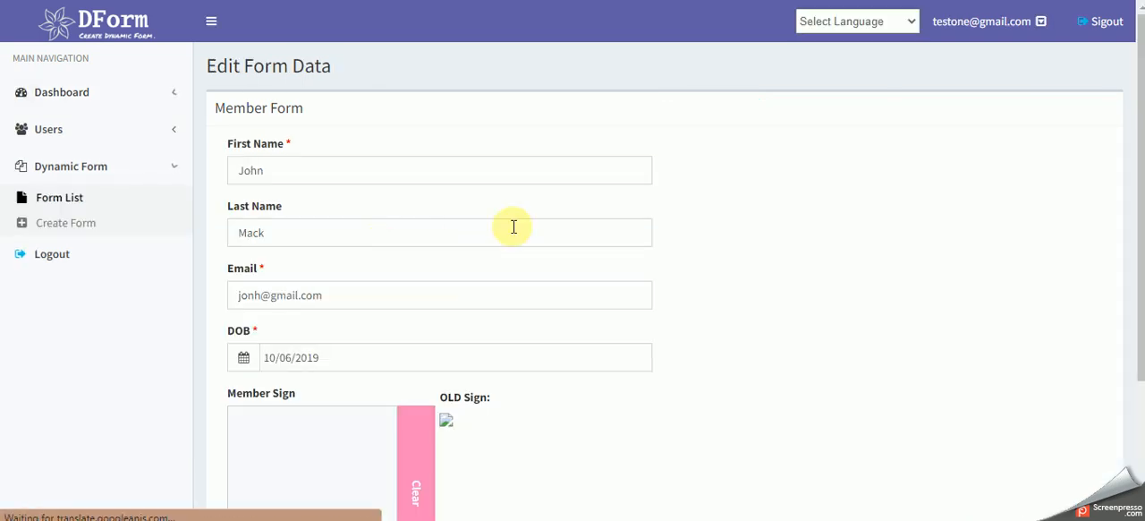
pyautogui.scroll(-3, 569, 221)
pyautogui.scroll(3, 581, 264)
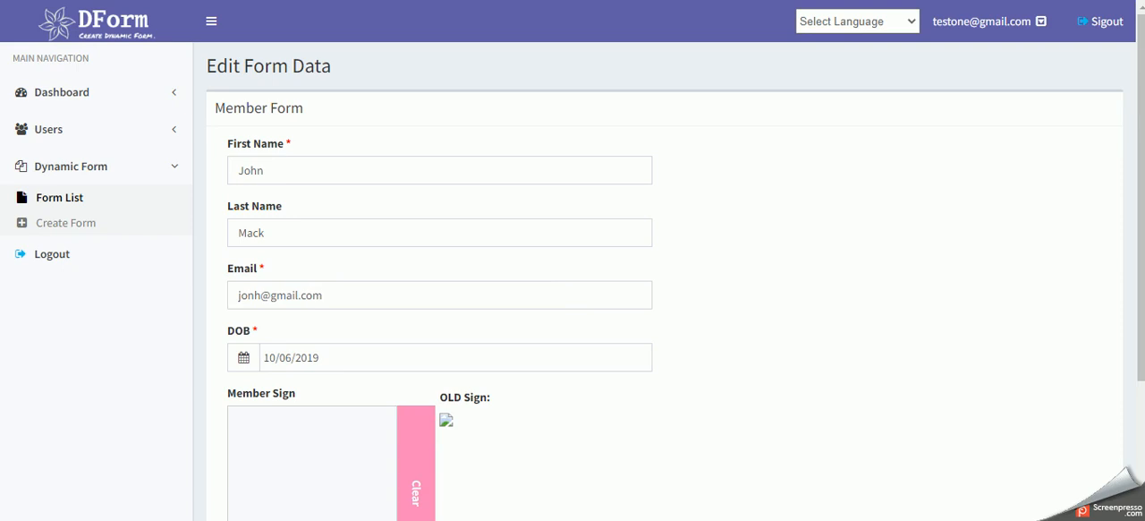
# - Leave the record editor and review the submitted member record in the Member Form data table
pyautogui.hotkey('alt', 'Left')
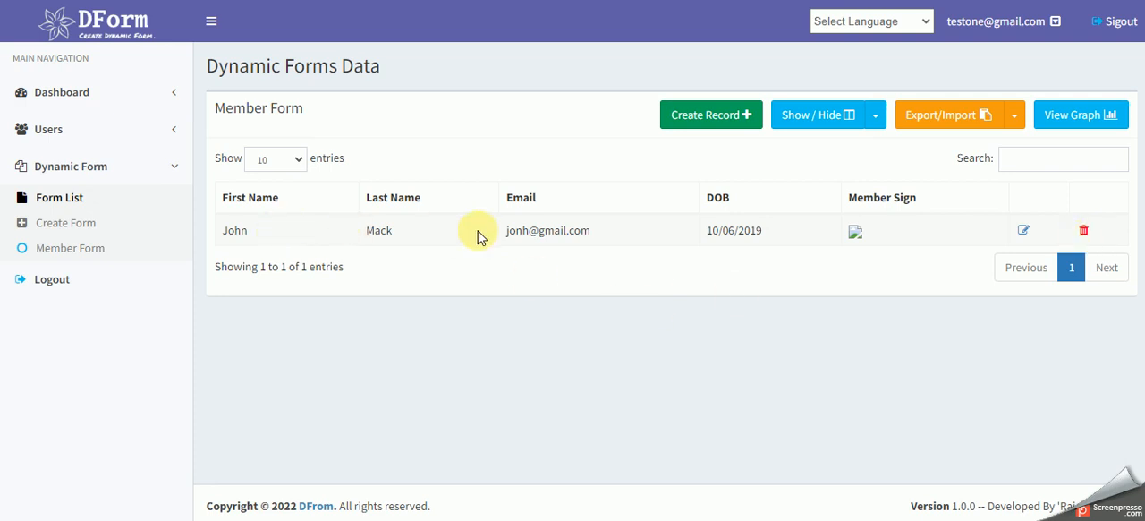
pyautogui.moveTo(373, 236); pyautogui.dragTo(731, 240)
pyautogui.click(731, 241)
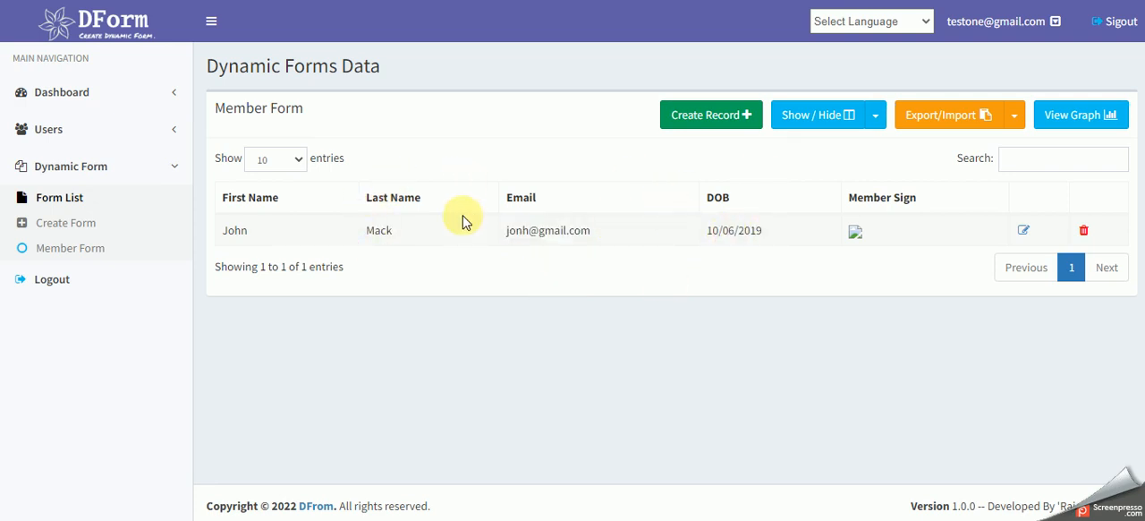
pyautogui.moveTo(447, 237); pyautogui.dragTo(899, 234)
pyautogui.click(899, 235)
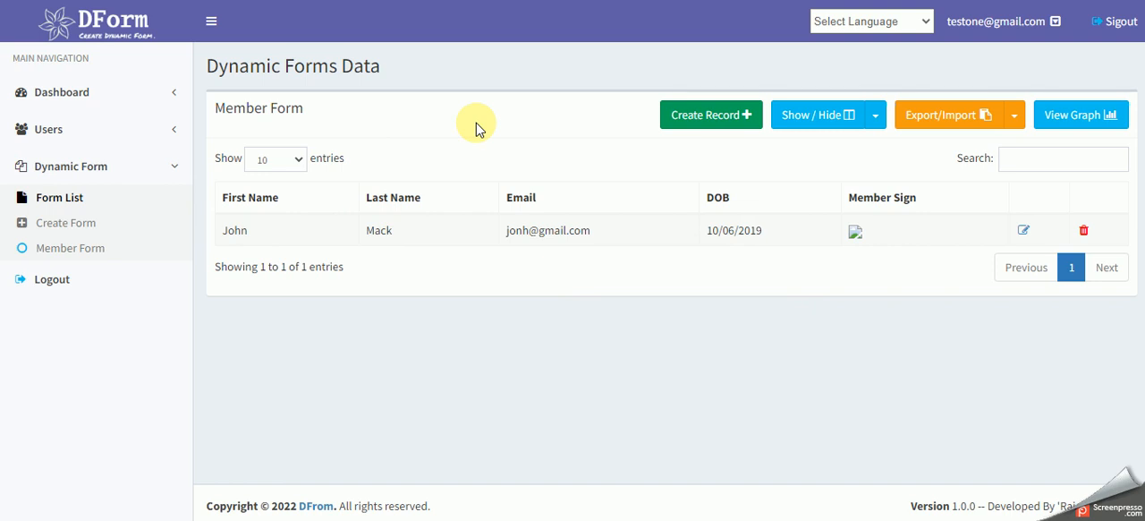
# - Find the Member Form in the form list and open its user assignment page
pyautogui.click(59, 196)
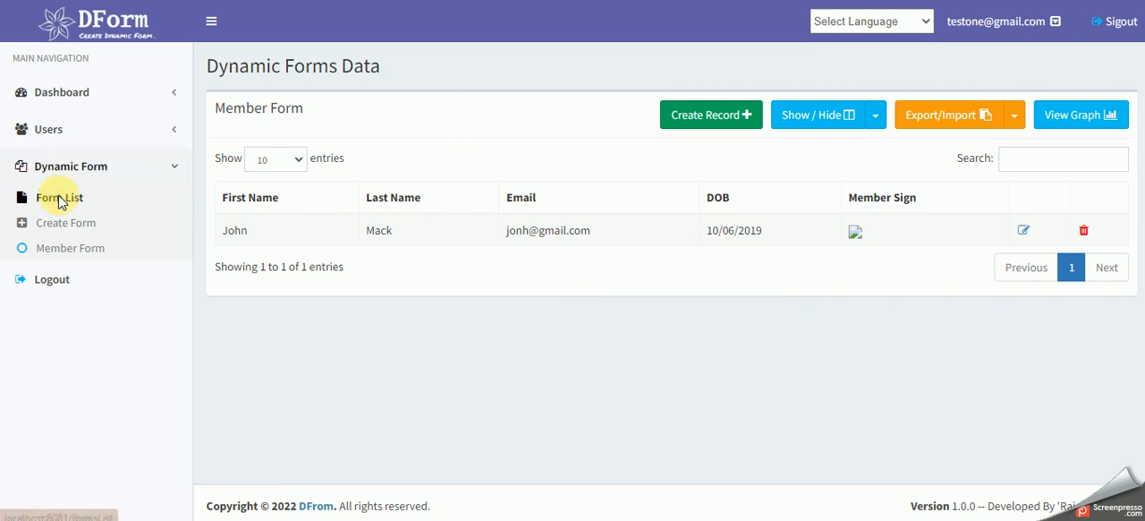
pyautogui.scroll(-1, 419, 255)
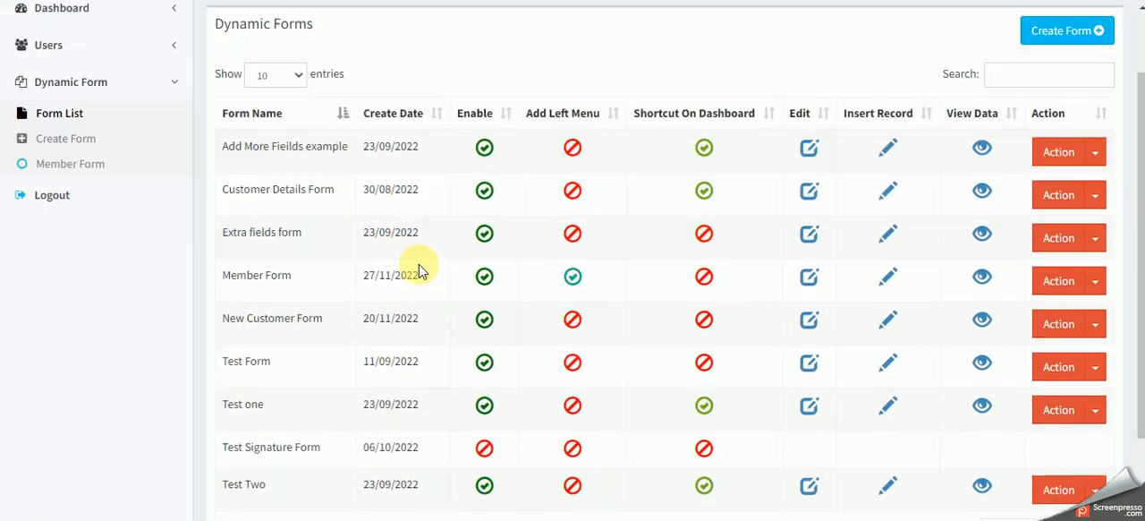
pyautogui.moveTo(280, 275); pyautogui.dragTo(430, 275)
pyautogui.click(430, 276)
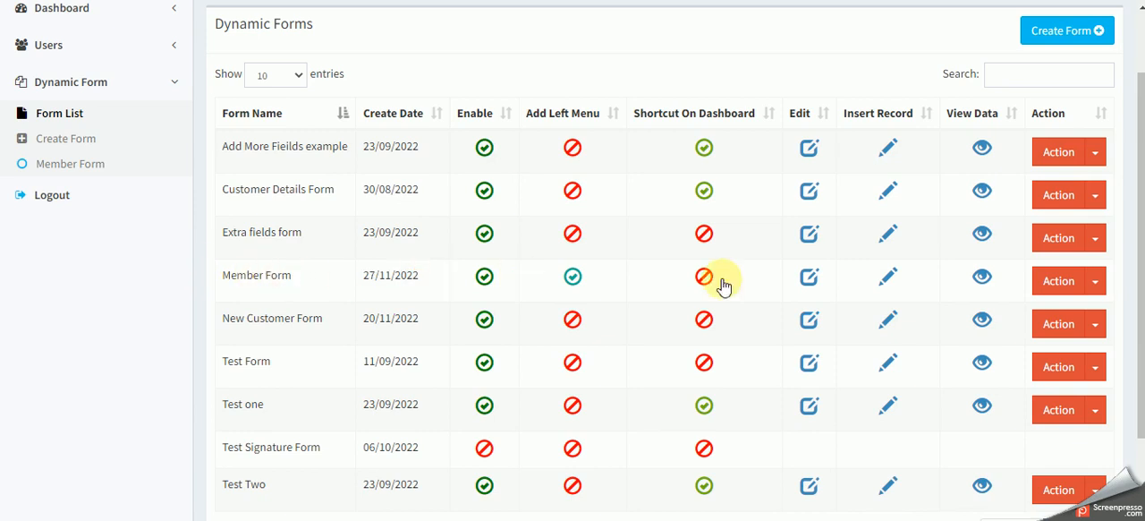
pyautogui.click(1094, 283)
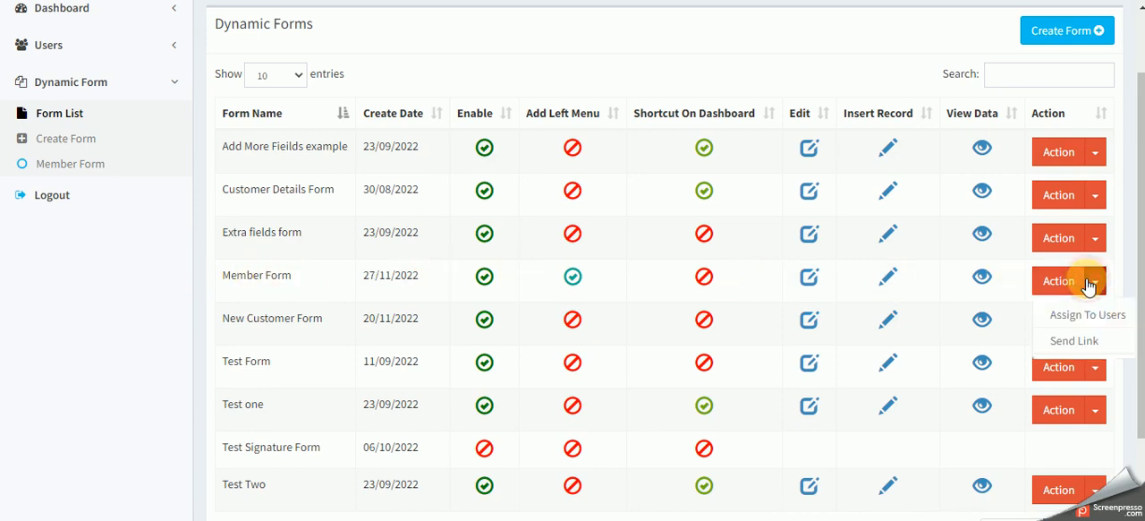
pyautogui.click(1086, 308)
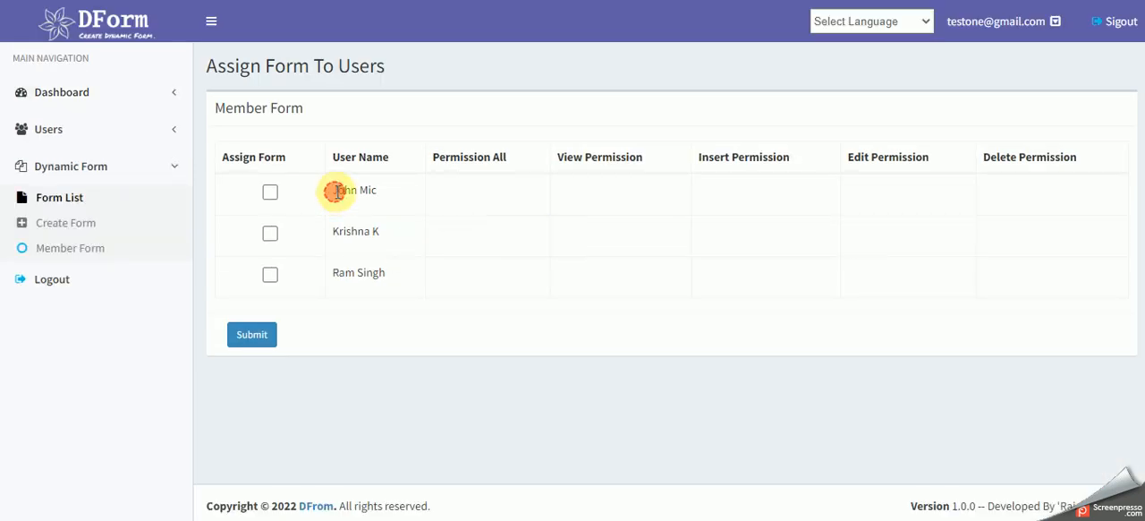
# - Look over the users to whom the Member Form can be assigned
pyautogui.moveTo(334, 192); pyautogui.dragTo(379, 195)
pyautogui.click(378, 191)
pyautogui.moveTo(332, 234); pyautogui.dragTo(387, 240)
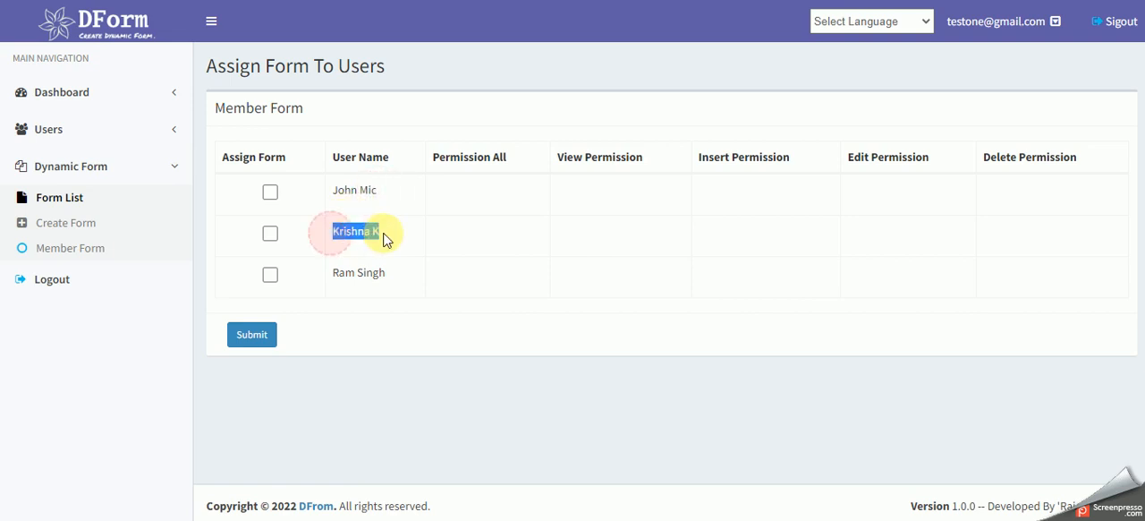
pyautogui.moveTo(334, 276); pyautogui.dragTo(384, 273)
pyautogui.click(388, 272)
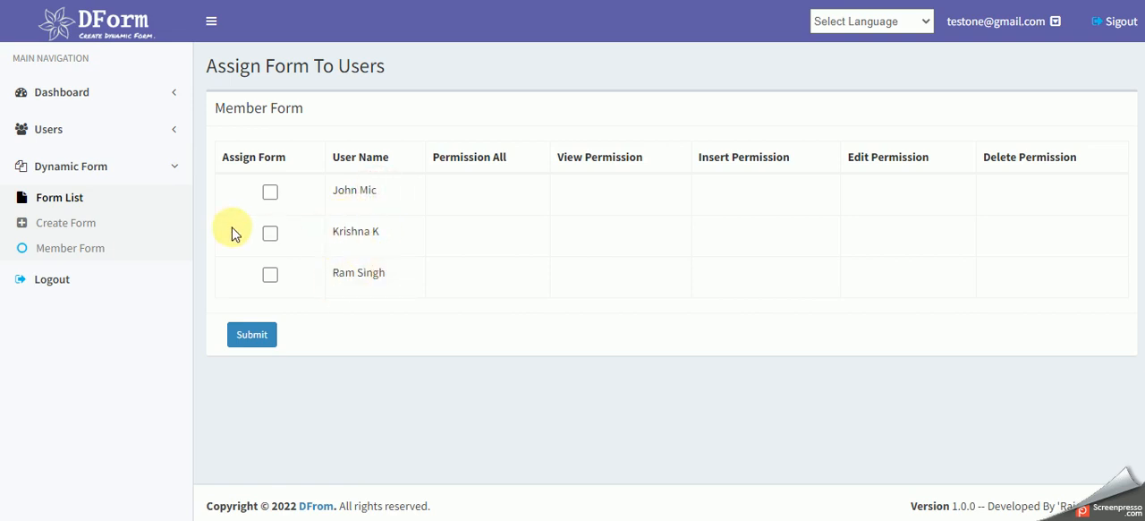
# - Assign the Member Form to the second listed user with all permissions (view, insert, edit and delete) and submit the assignment
pyautogui.click(270, 233)
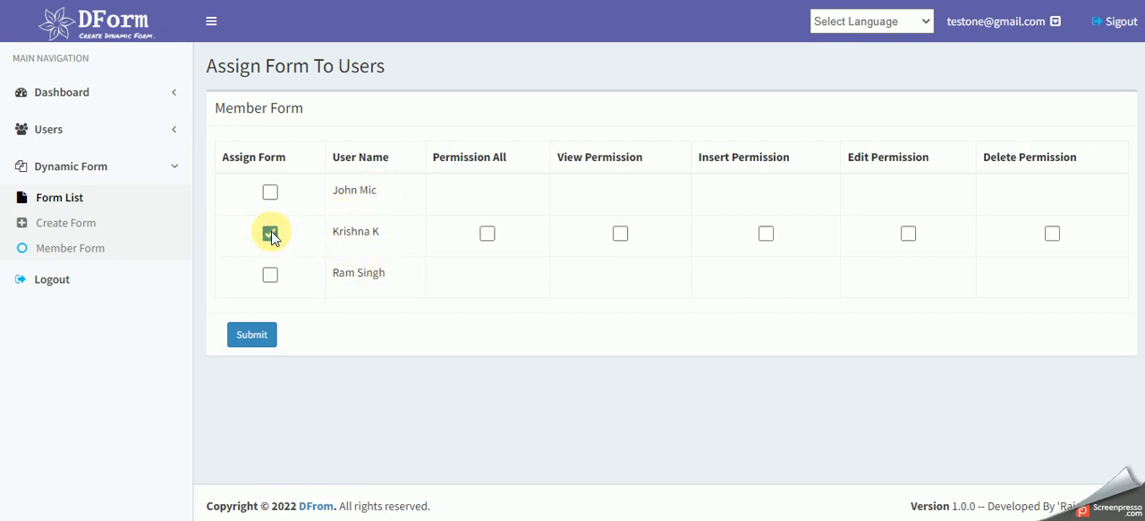
pyautogui.click(486, 233)
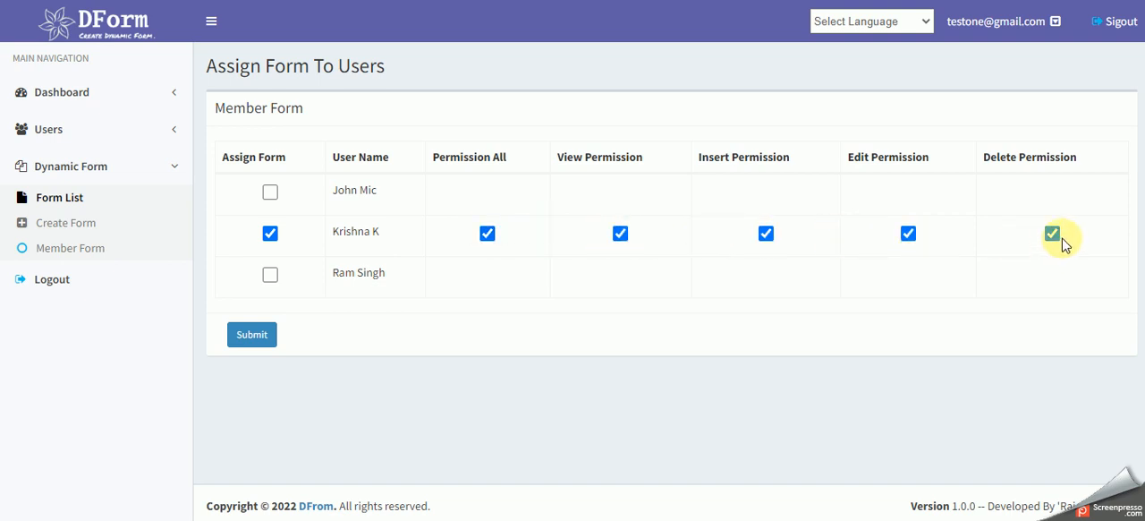
pyautogui.click(620, 234)
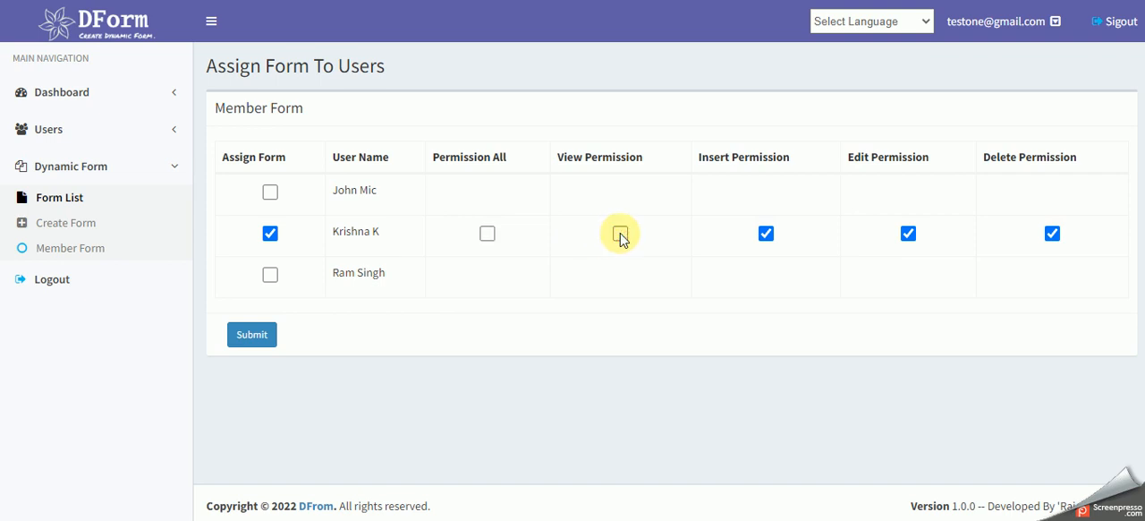
pyautogui.click(620, 234)
pyautogui.click(767, 233)
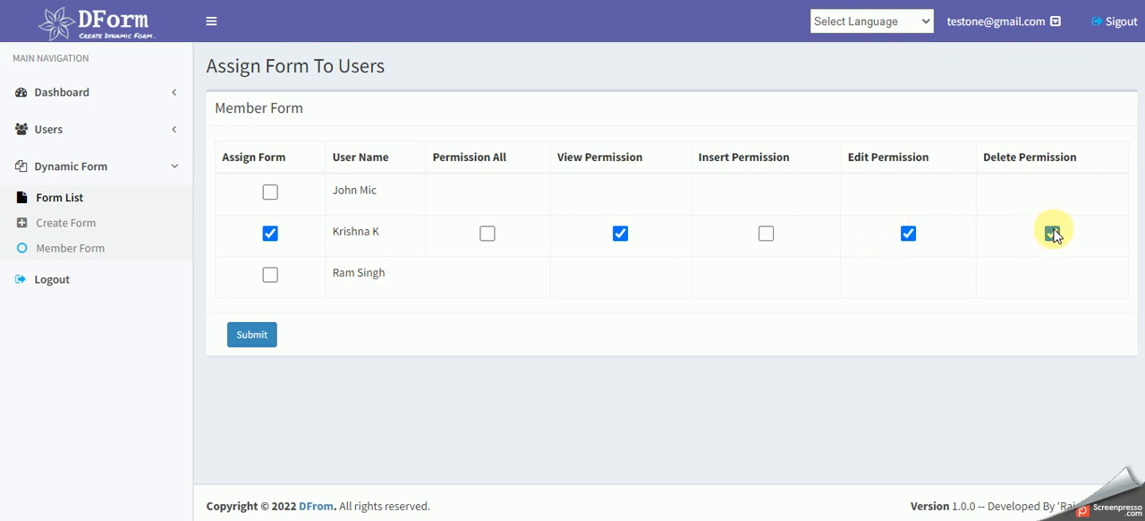
pyautogui.click(487, 234)
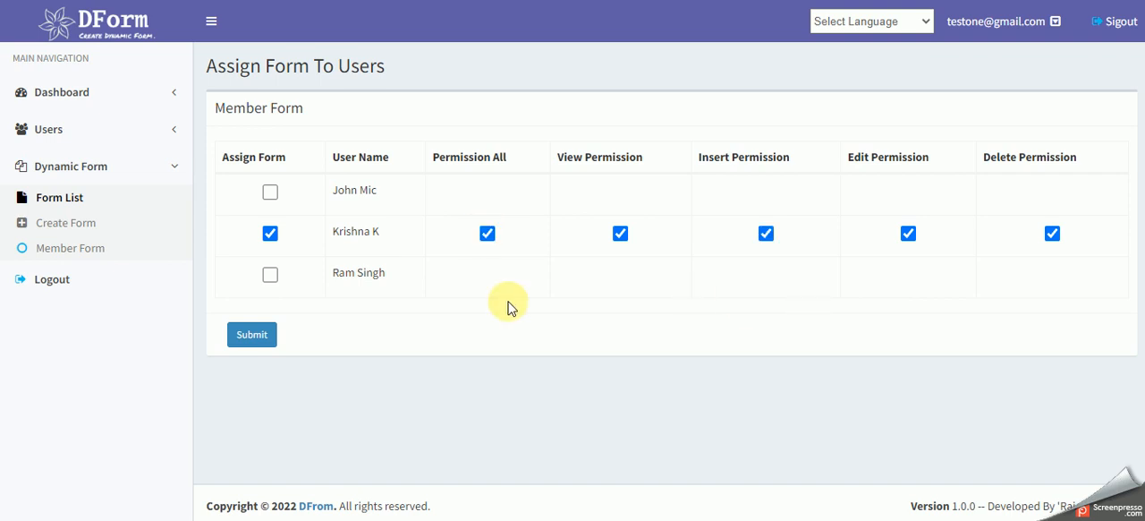
pyautogui.click(254, 334)
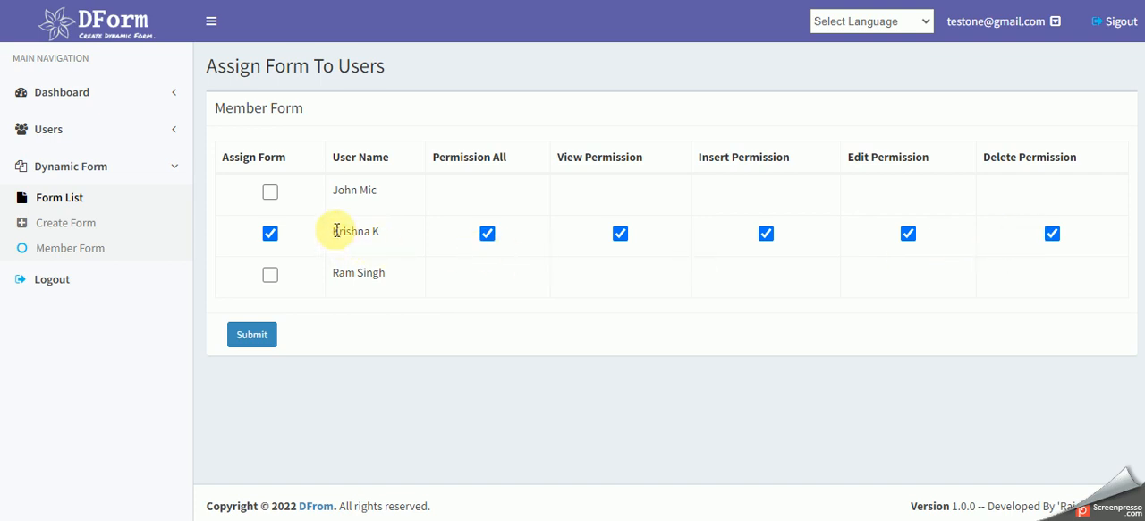
pyautogui.moveTo(336, 230); pyautogui.dragTo(394, 240)
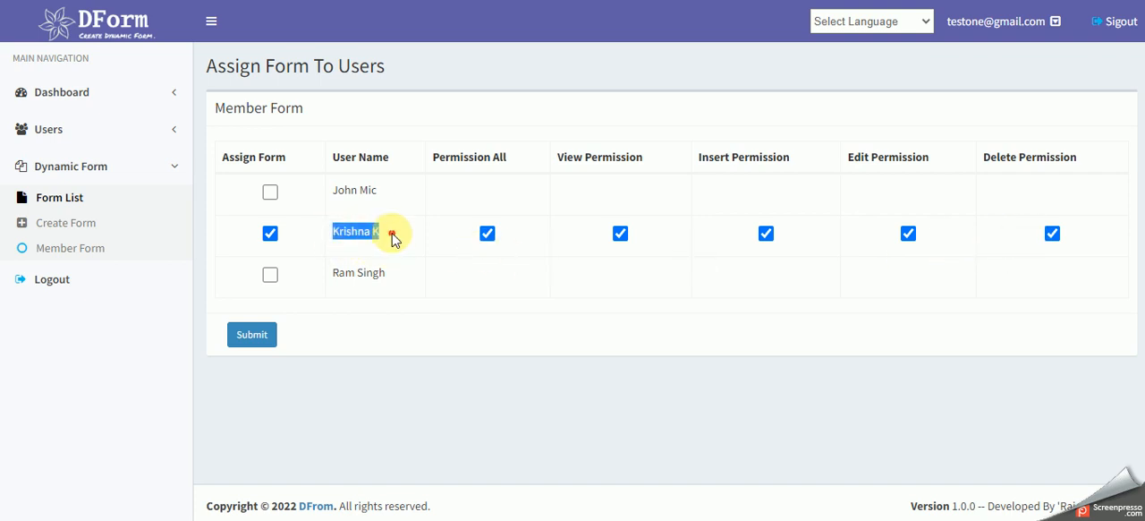
pyautogui.click(393, 239)
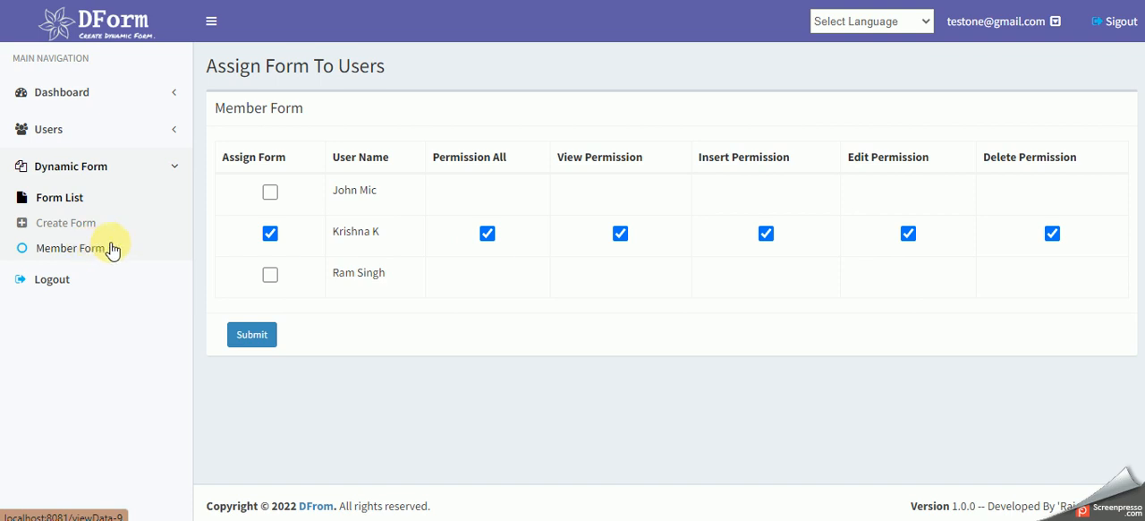
# - View the user list and the blank Create New User form, including the roles it offers
pyautogui.click(43, 126)
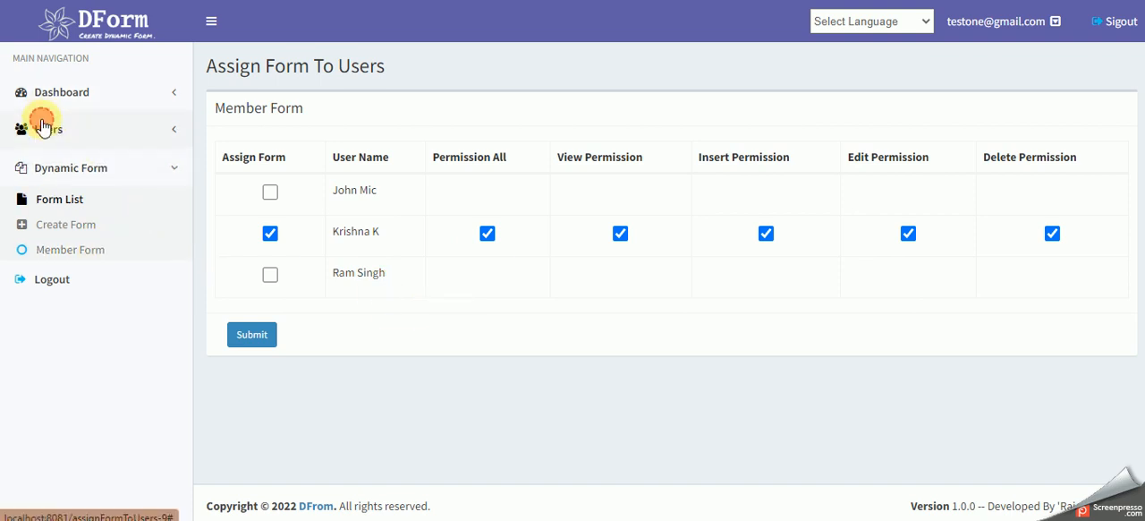
pyautogui.click(43, 154)
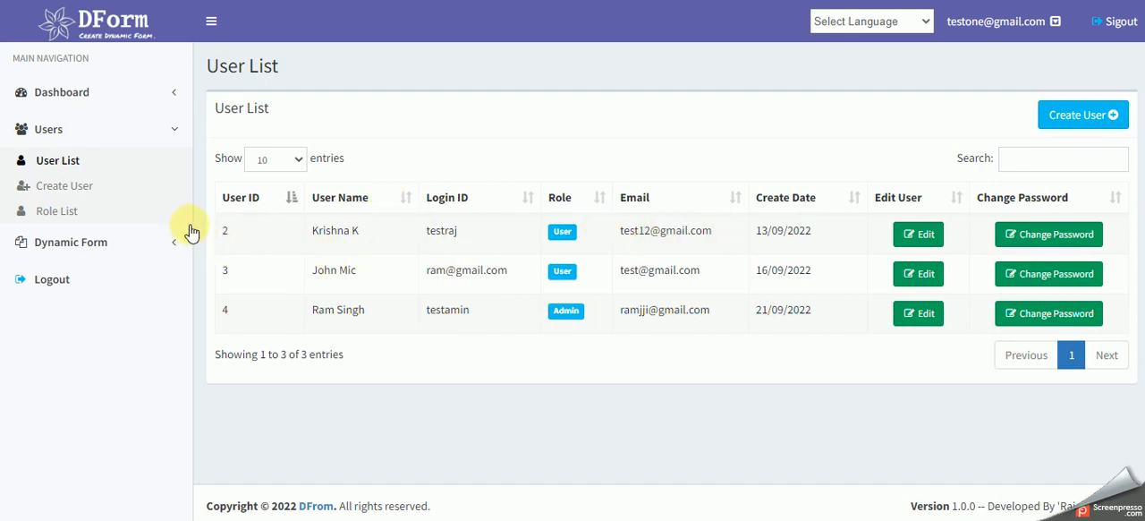
pyautogui.click(76, 189)
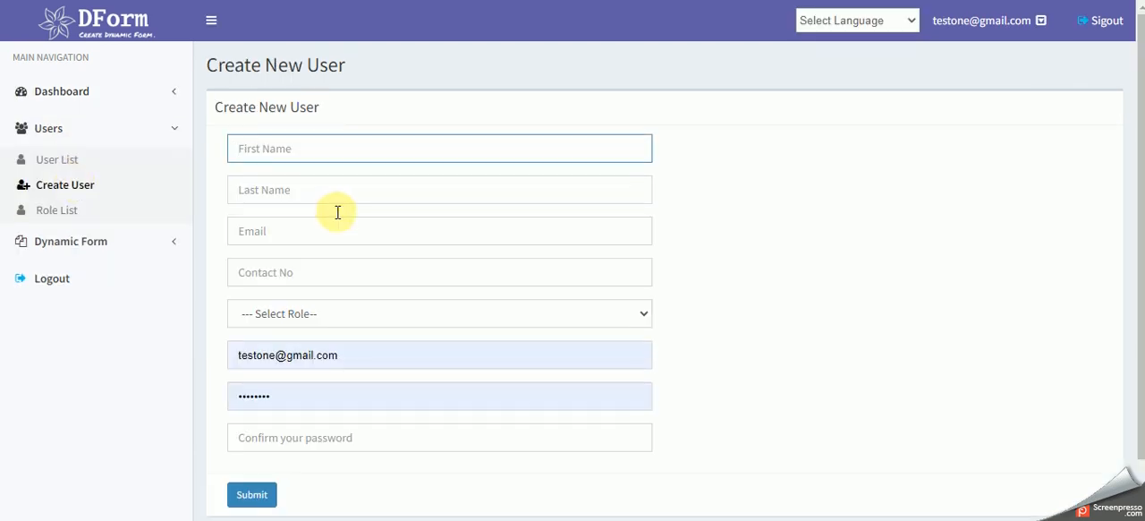
pyautogui.scroll(-2, 335, 213)
pyautogui.scroll(2, 335, 215)
pyautogui.click(326, 315)
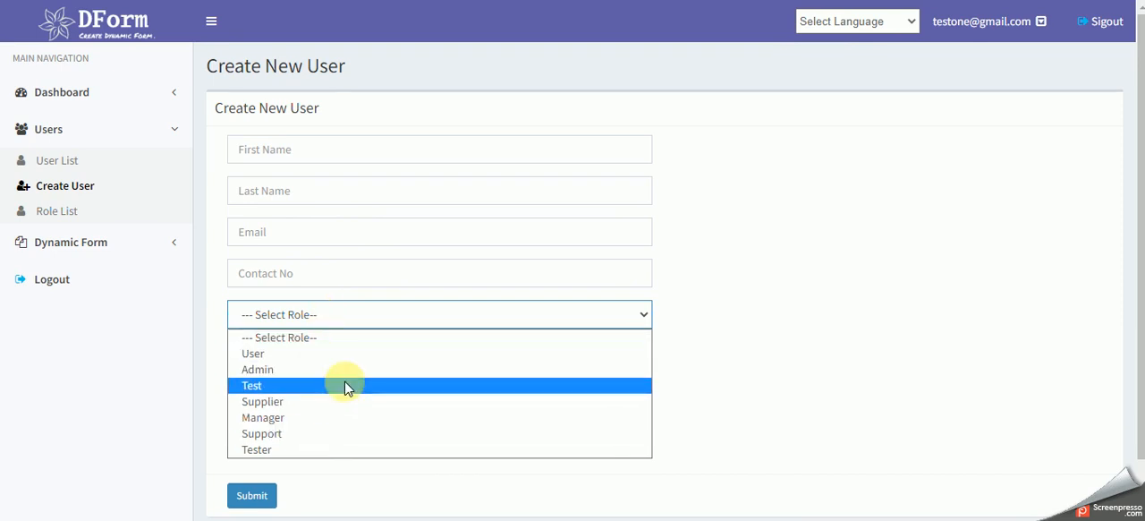
pyautogui.click(780, 363)
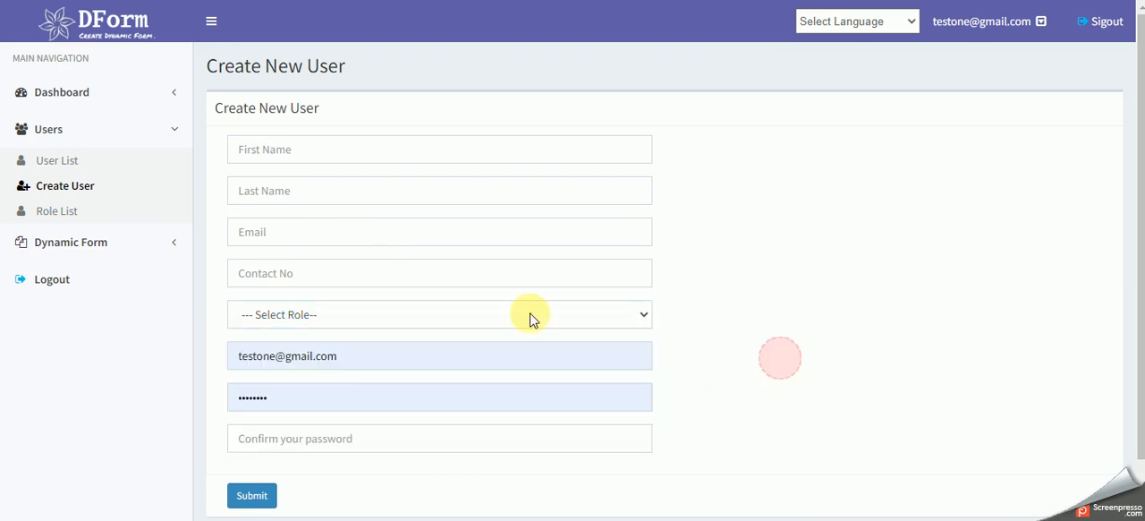
# - Open the Role List and review the defined roles with their IDs
pyautogui.click(45, 213)
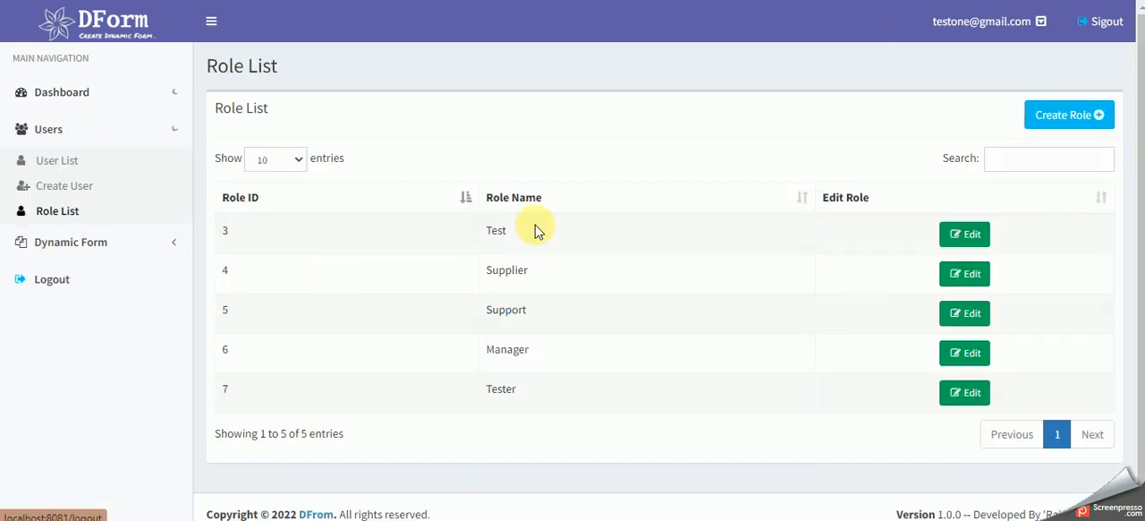
pyautogui.moveTo(222, 231); pyautogui.dragTo(542, 393)
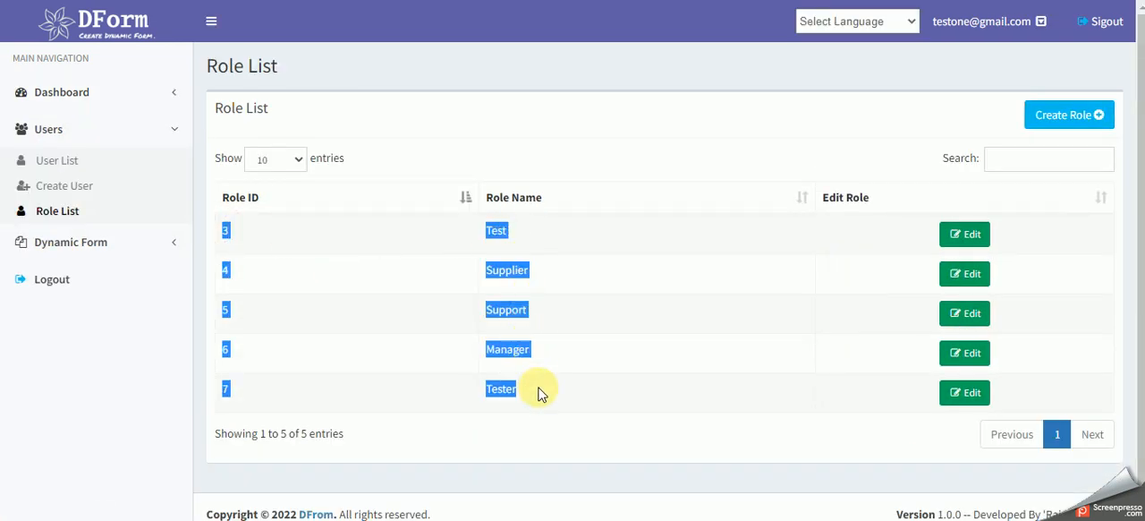
pyautogui.click(607, 405)
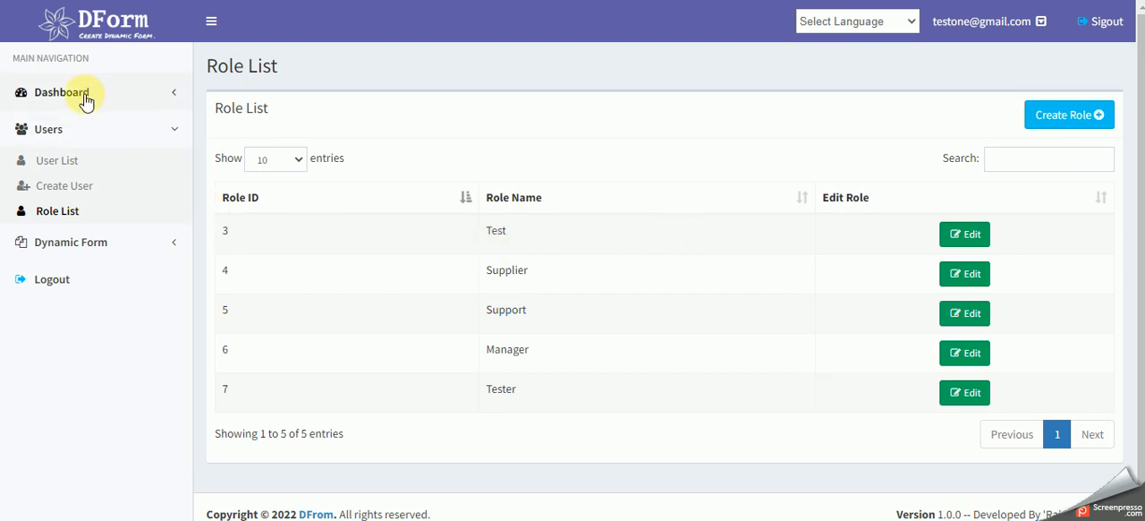
# - Return to the Dynamic Forms List and look through its forms
pyautogui.click(83, 243)
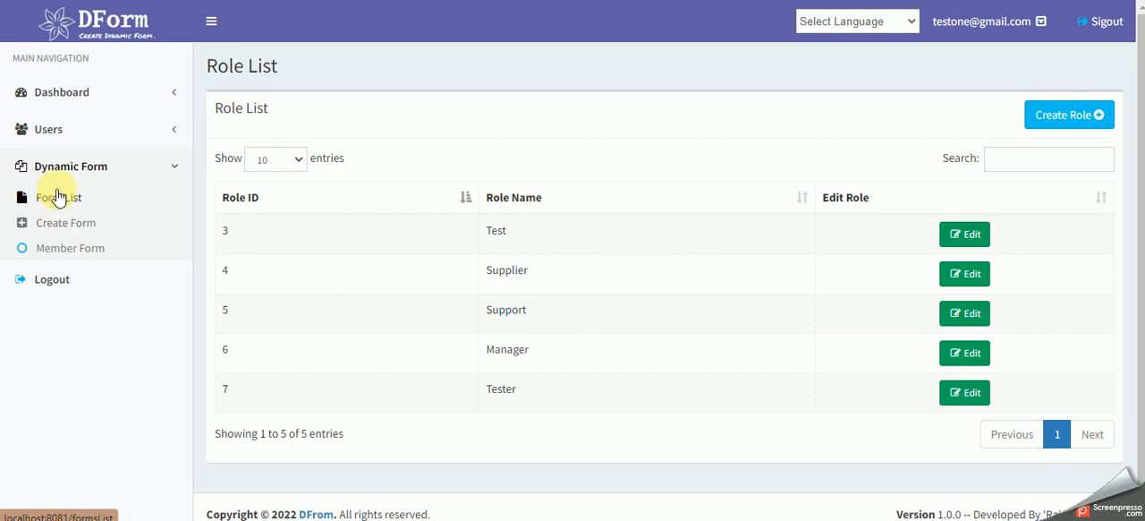
pyautogui.click(646, 97)
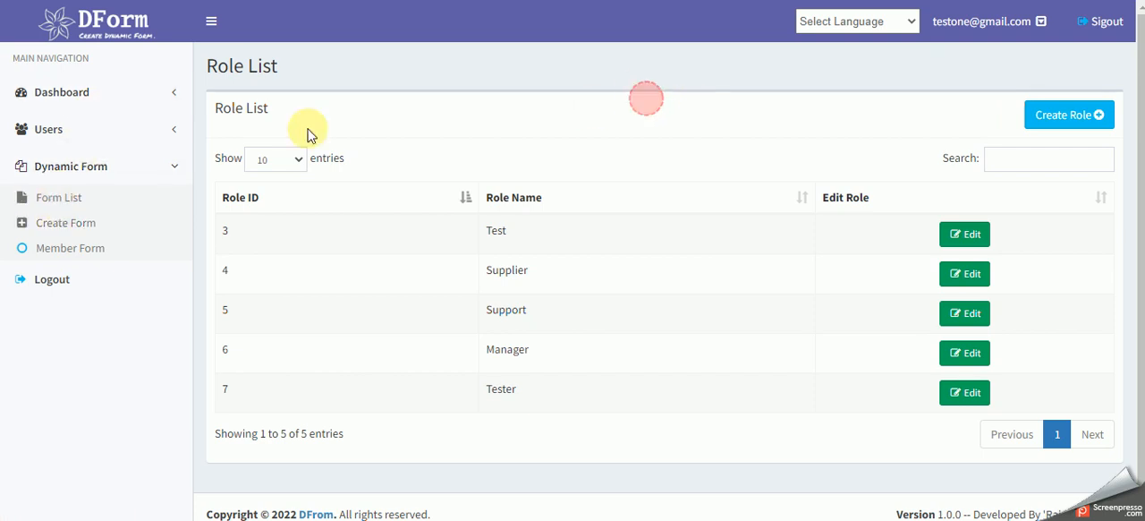
pyautogui.click(56, 197)
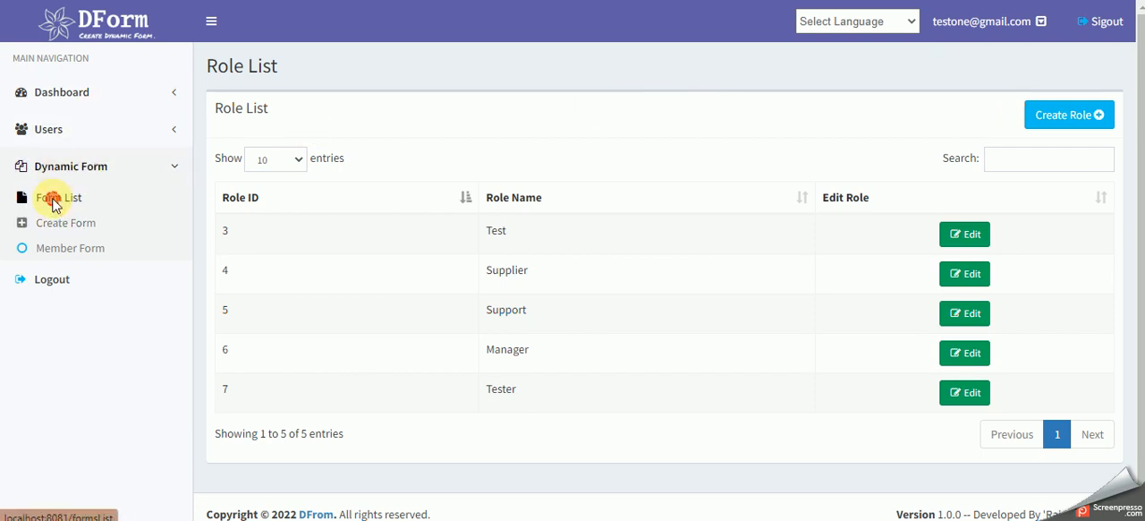
pyautogui.scroll(-3, 762, 115)
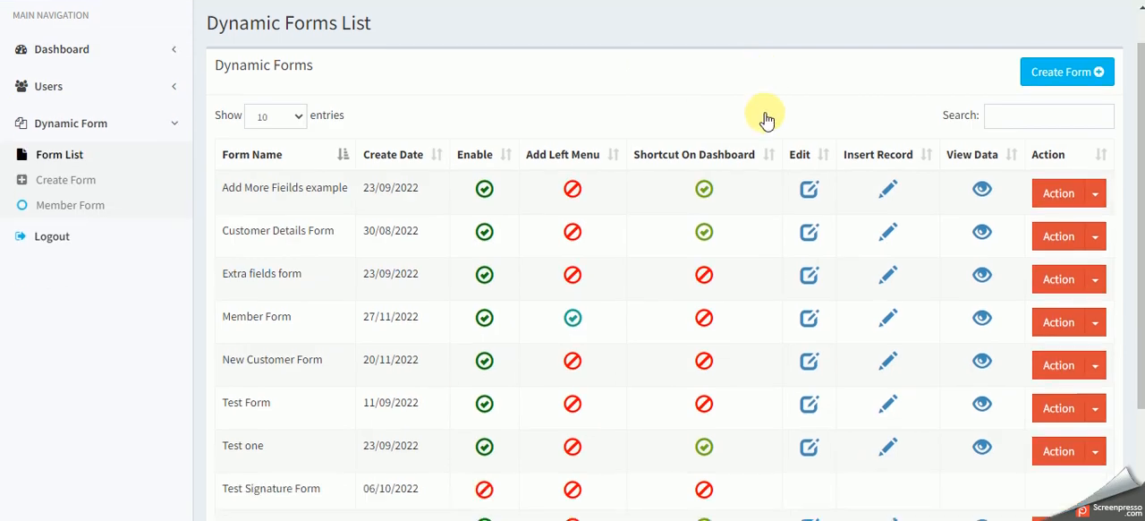
pyautogui.scroll(3, 761, 158)
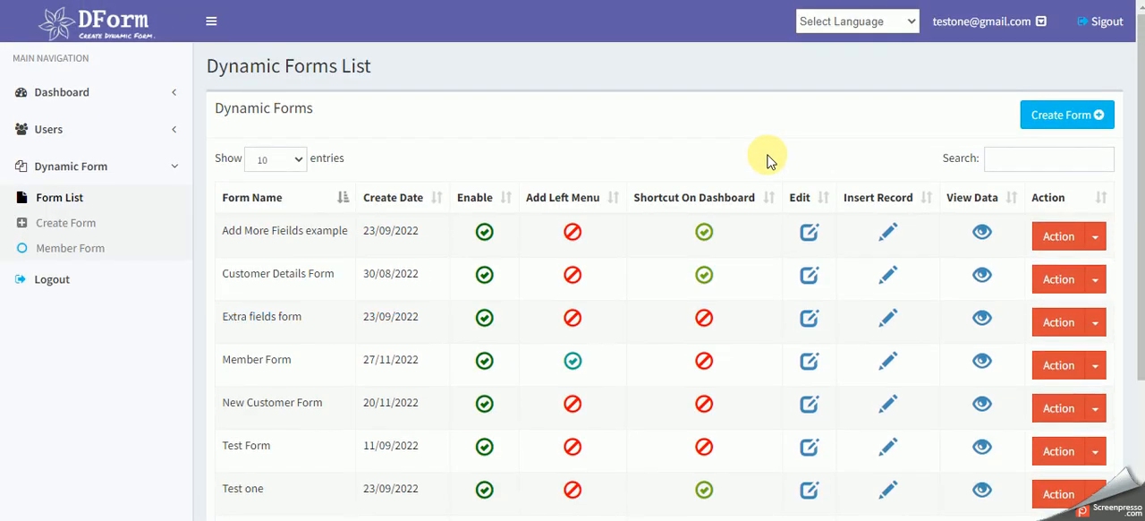
# - Switch the interface language to Greek and look over the translated forms list
pyautogui.click(900, 20)
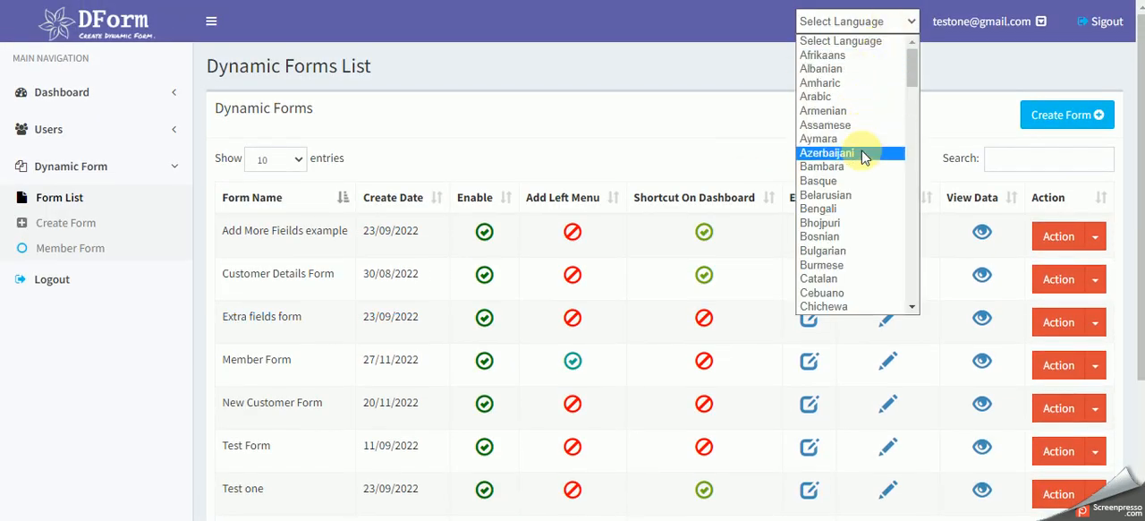
pyautogui.scroll(-4, 864, 154)
pyautogui.scroll(-4, 863, 205)
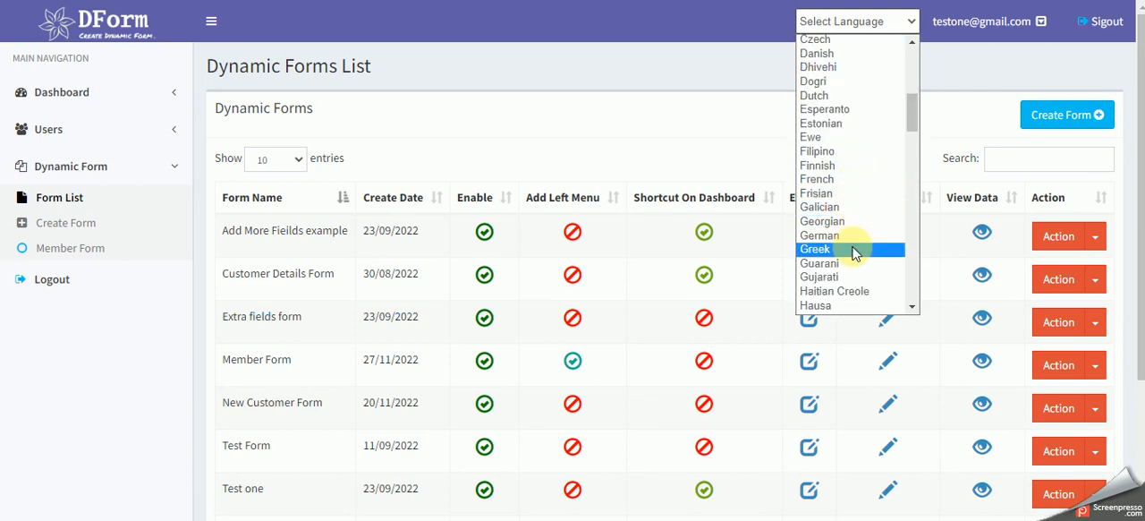
pyautogui.click(854, 250)
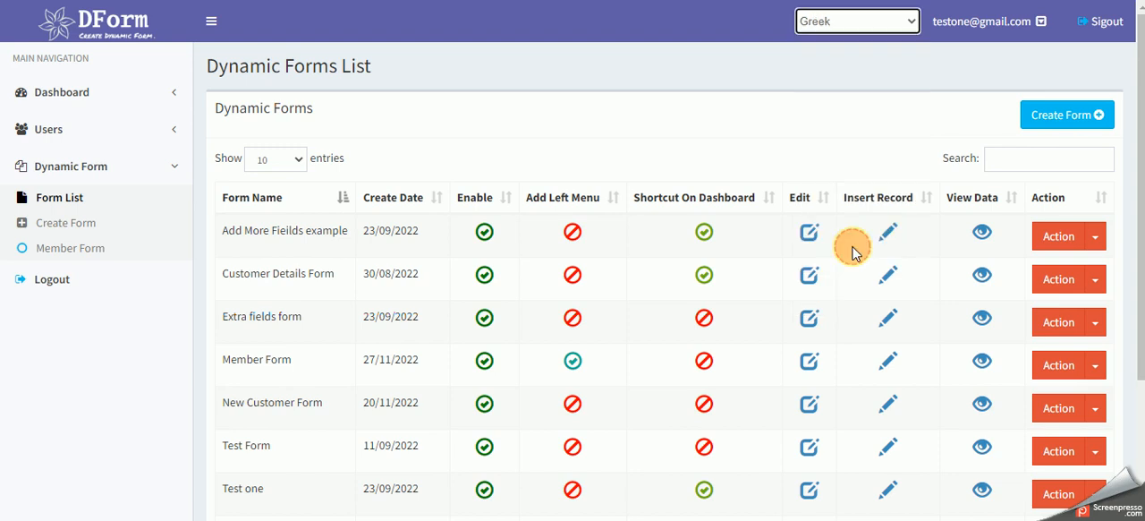
pyautogui.scroll(-2, 295, 184)
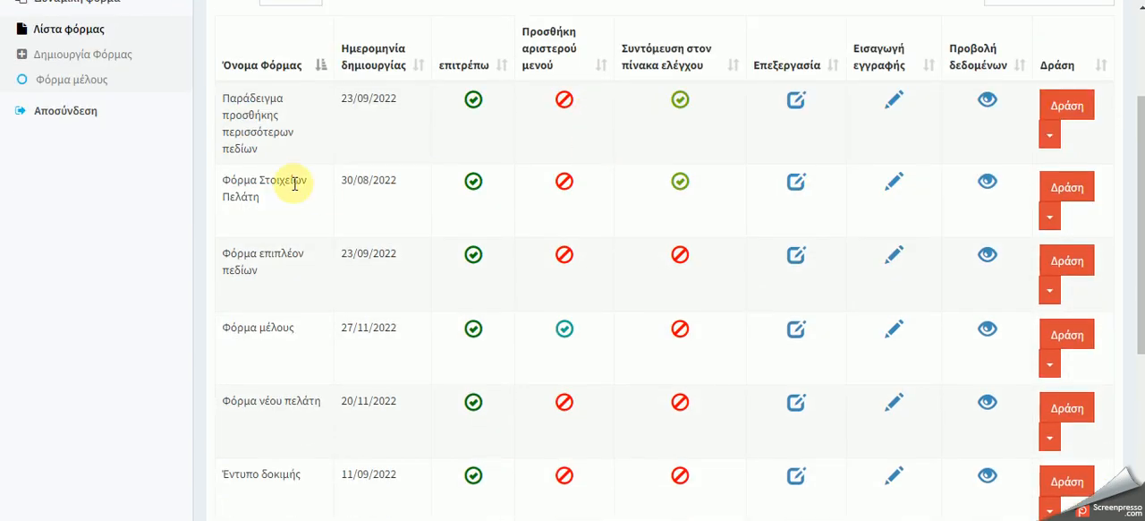
# - Switch the interface language back to English and look through the Dynamic Forms List
pyautogui.scroll(-4, 276, 224)
pyautogui.scroll(6, 278, 226)
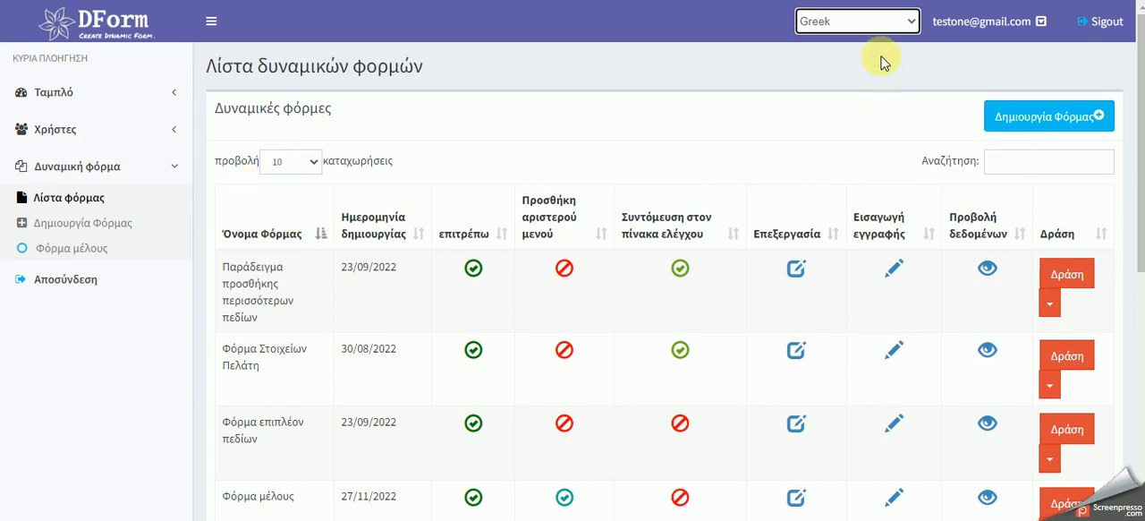
pyautogui.click(882, 24)
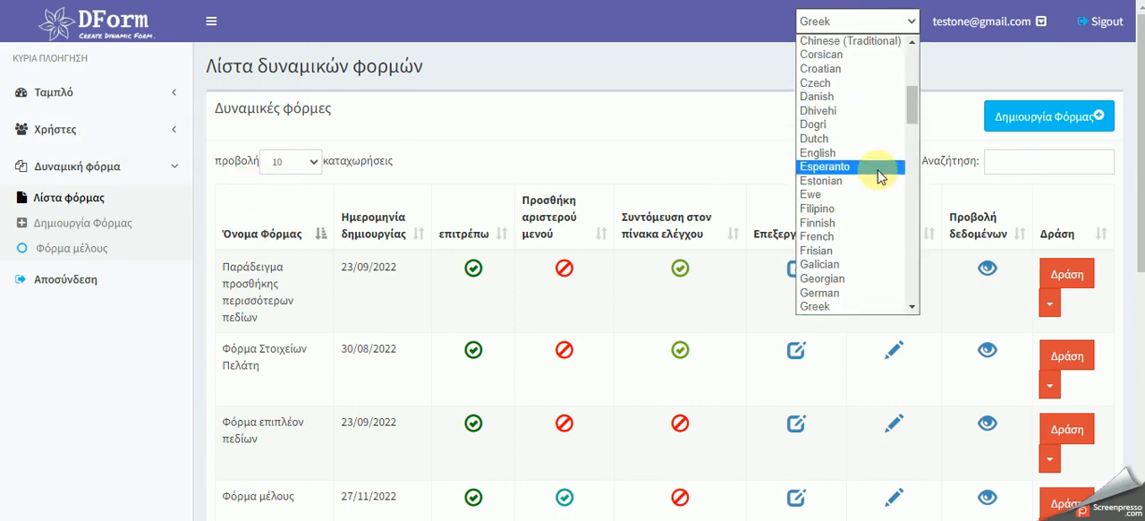
pyautogui.scroll(5, 869, 234)
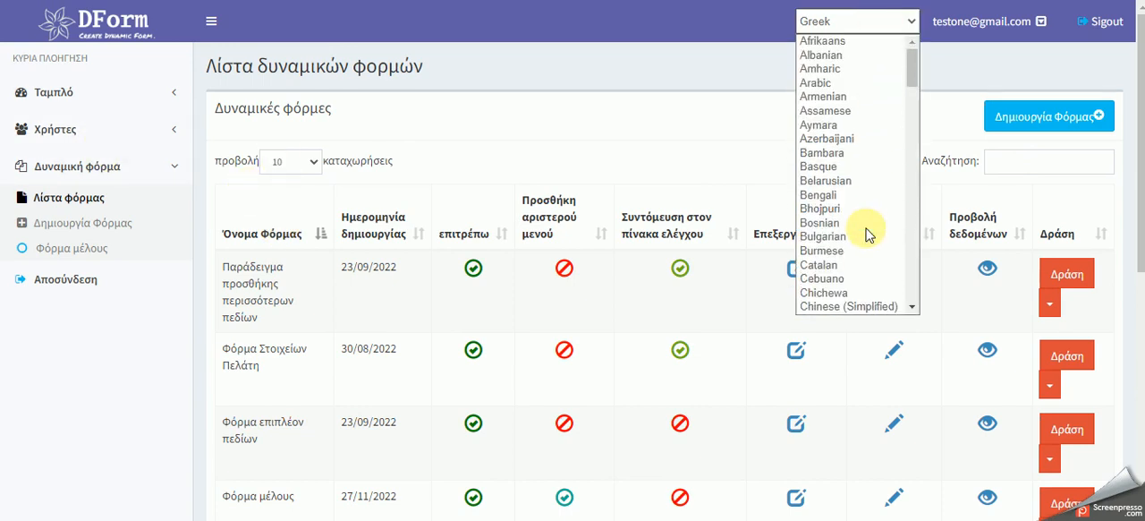
pyautogui.scroll(-4, 869, 179)
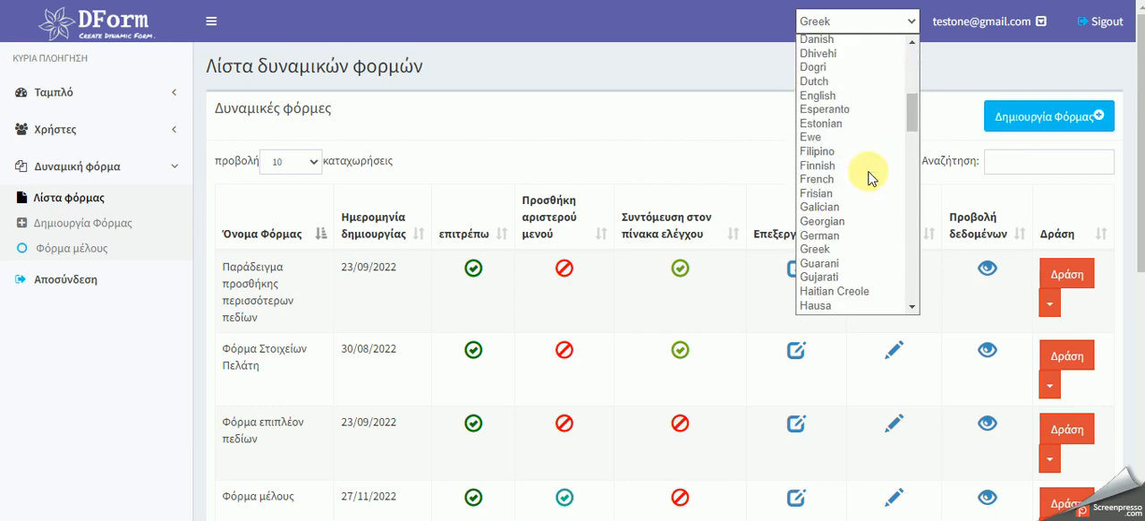
pyautogui.click(856, 97)
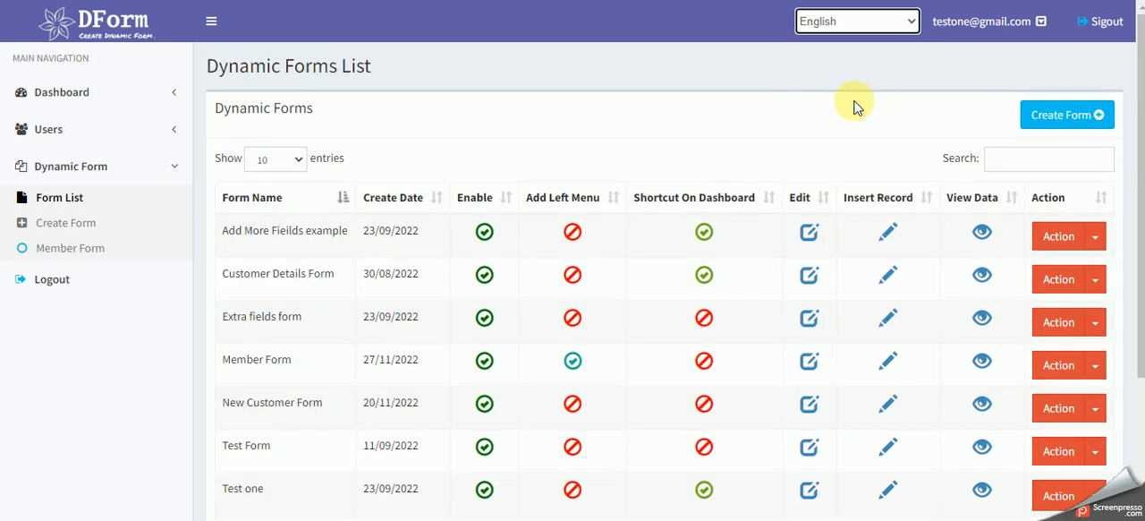
pyautogui.scroll(-2, 725, 215)
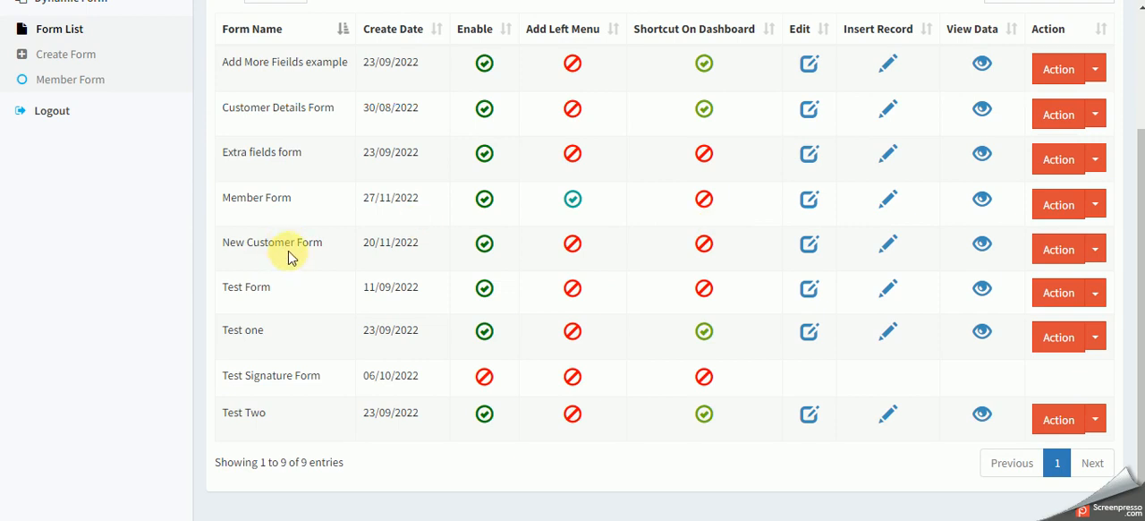
pyautogui.scroll(2, 334, 268)
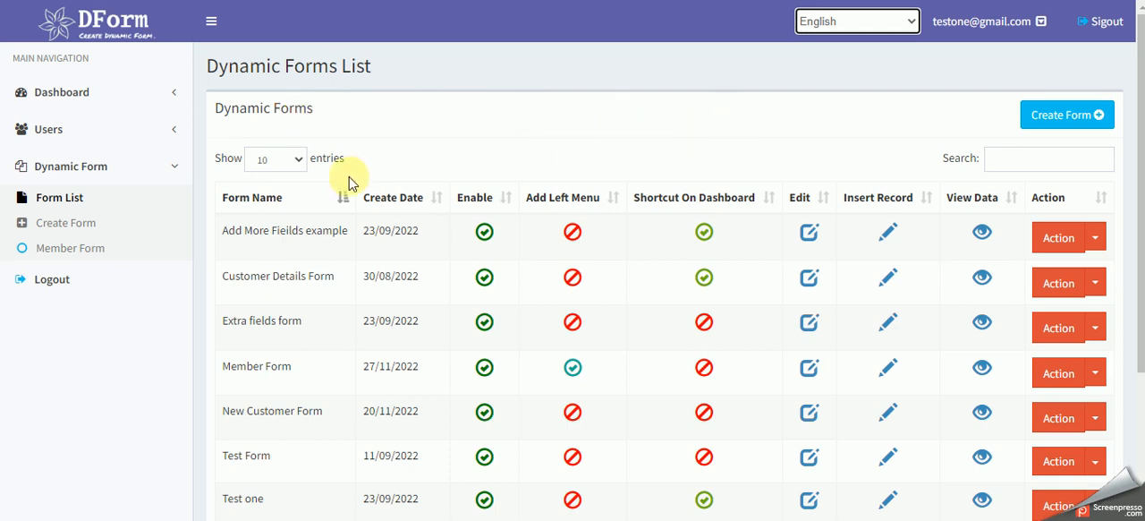
pyautogui.scroll(-3, 335, 185)
pyautogui.scroll(3, 335, 184)
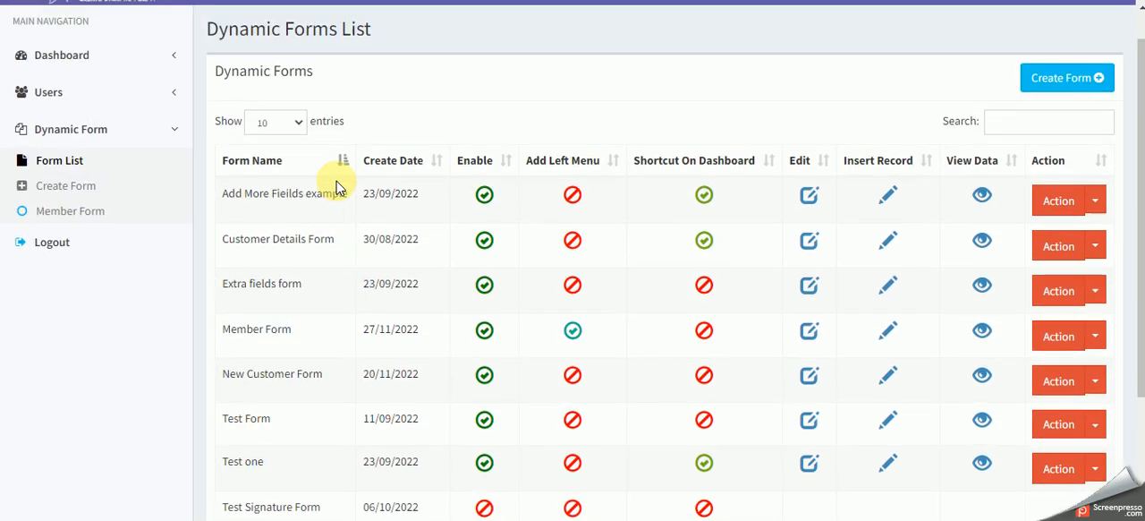